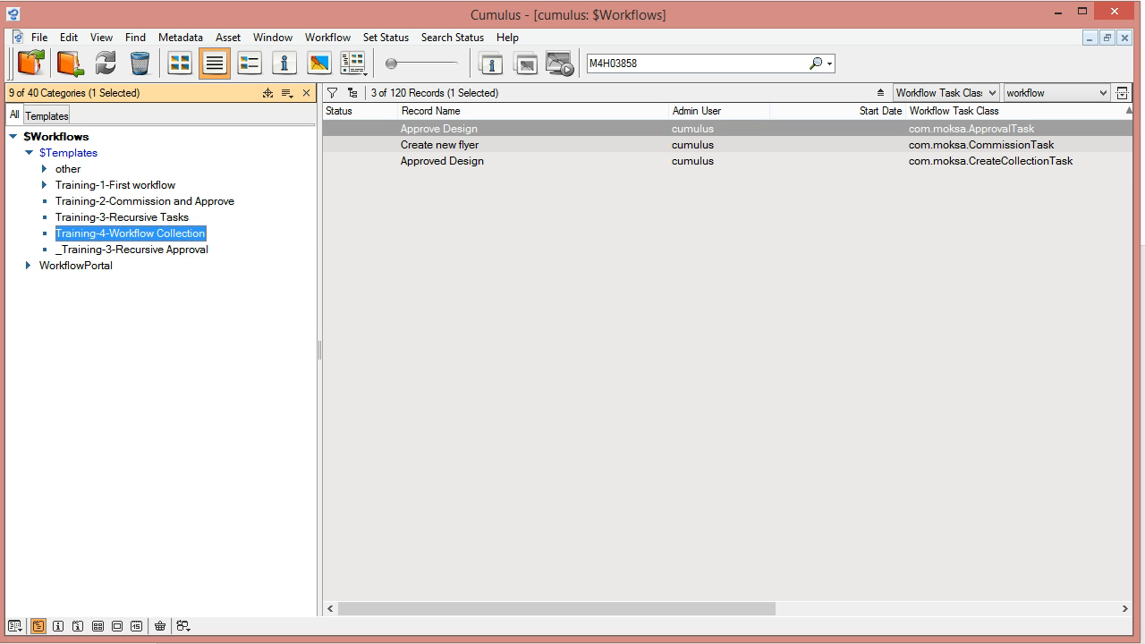
Step: Bring up the Training-3-Workflow Collection diagram window and close it
{"action": "mouse_move", "coordinate": [521, 643]}
{"action": "left_click", "coordinate": [617, 630]}
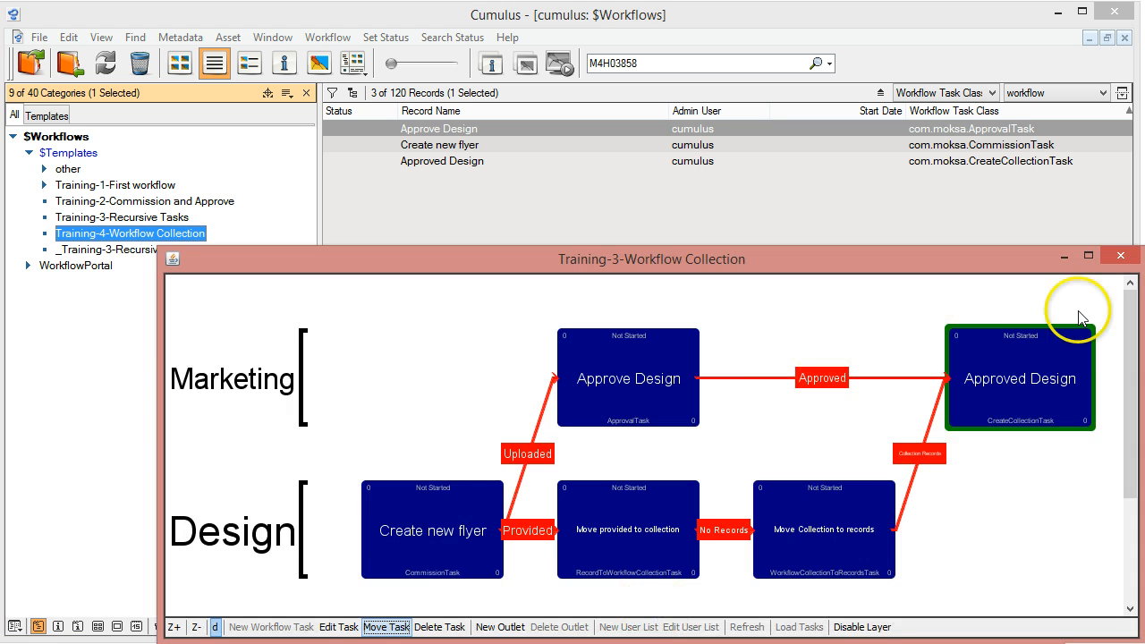
{"action": "left_click", "coordinate": [1122, 259]}
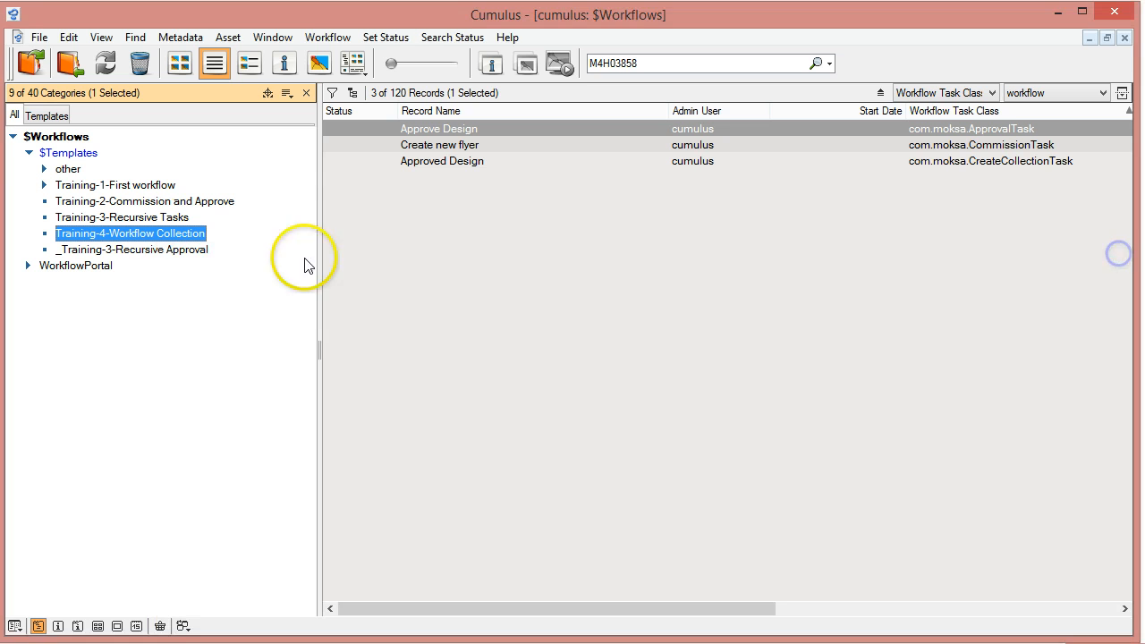
Step: Open the workflow diagram of the Training-4-Workflow Collection template, enlarge it to review its Marketing and Design tasks, and close it
{"action": "left_click", "coordinate": [329, 36]}
{"action": "left_click", "coordinate": [347, 58]}
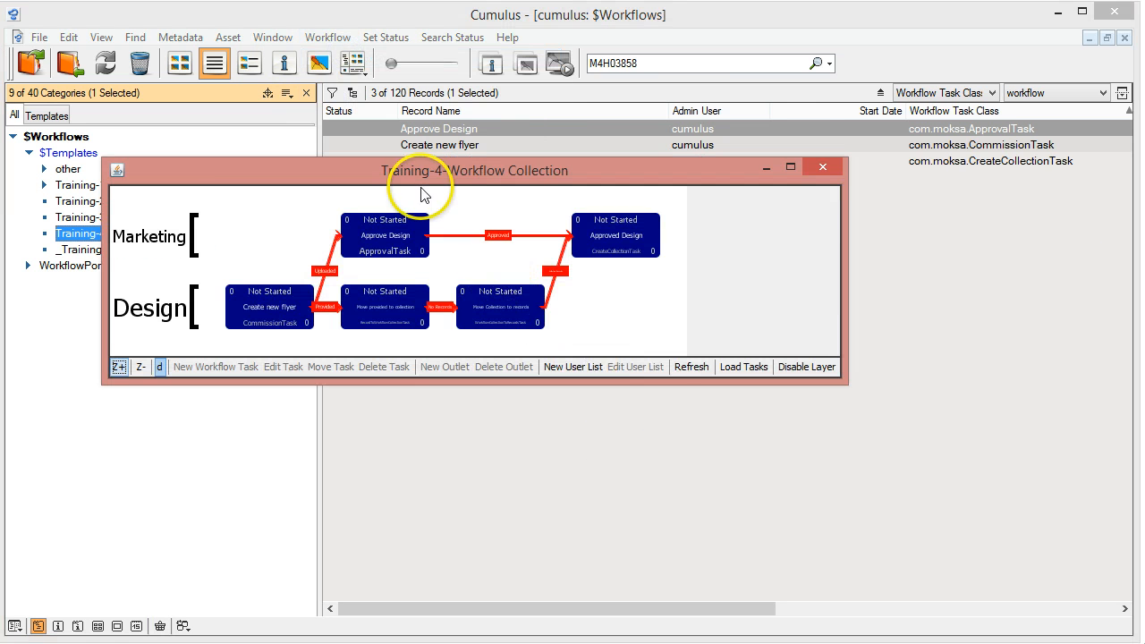
{"action": "left_click_drag", "start_coordinate": [411, 179], "coordinate": [540, 196]}
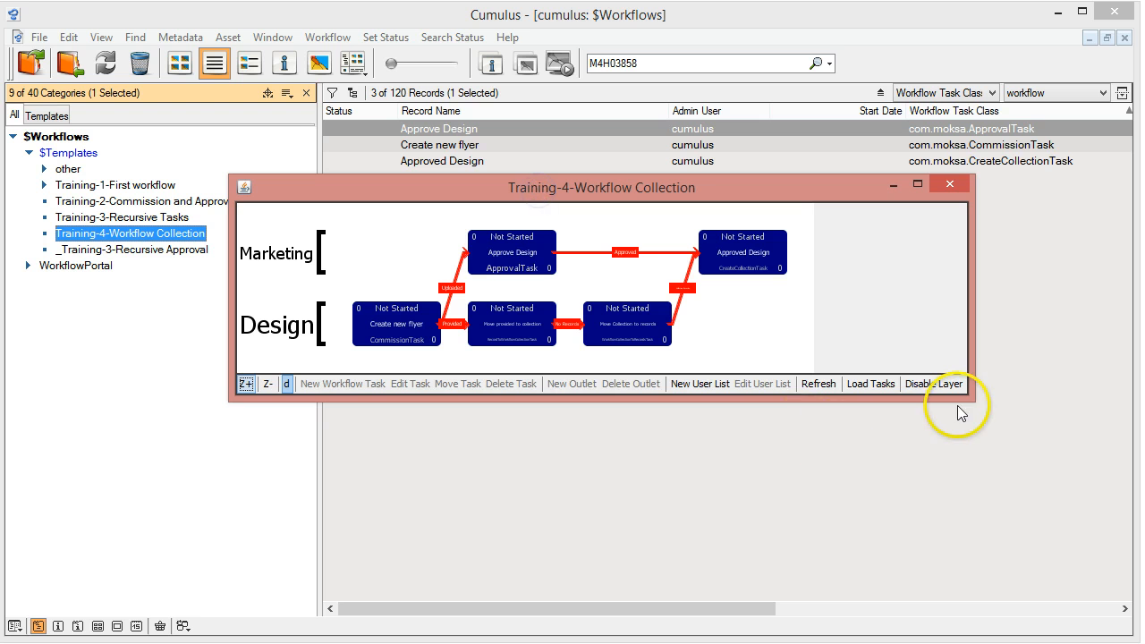
{"action": "left_click_drag", "start_coordinate": [974, 401], "coordinate": [1040, 561]}
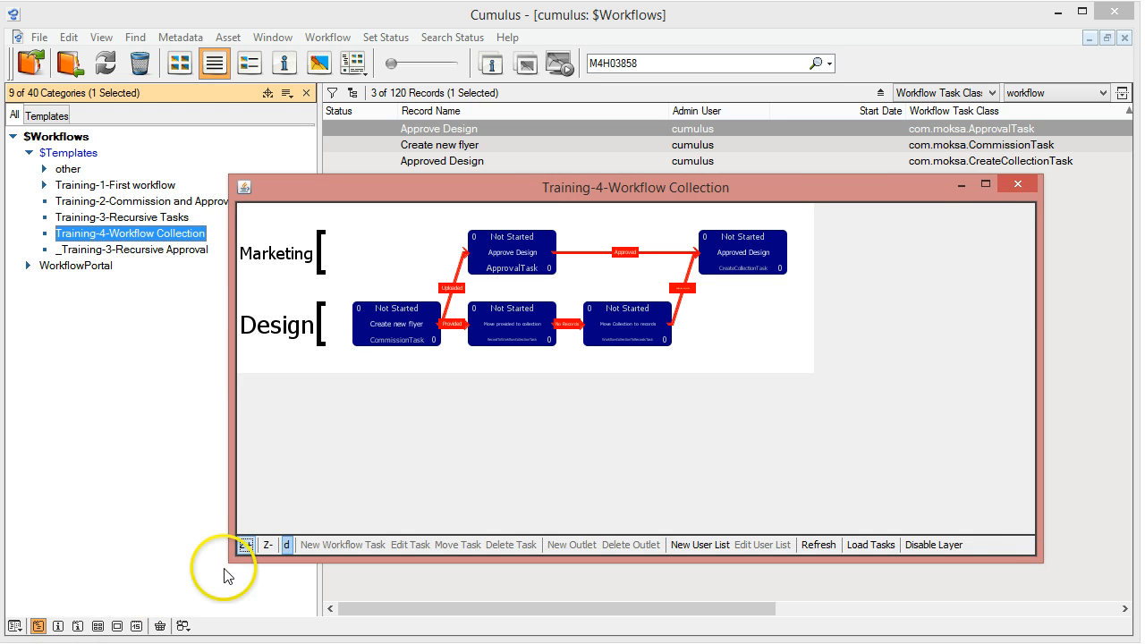
{"action": "left_click", "coordinate": [244, 544]}
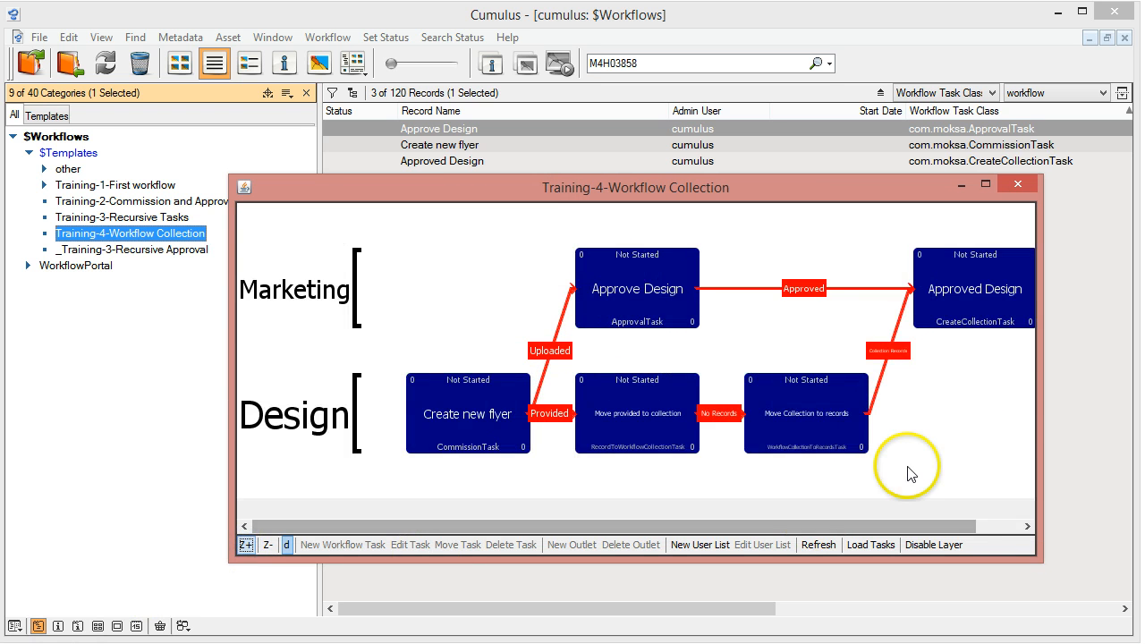
{"action": "left_click_drag", "start_coordinate": [1038, 400], "coordinate": [1078, 405]}
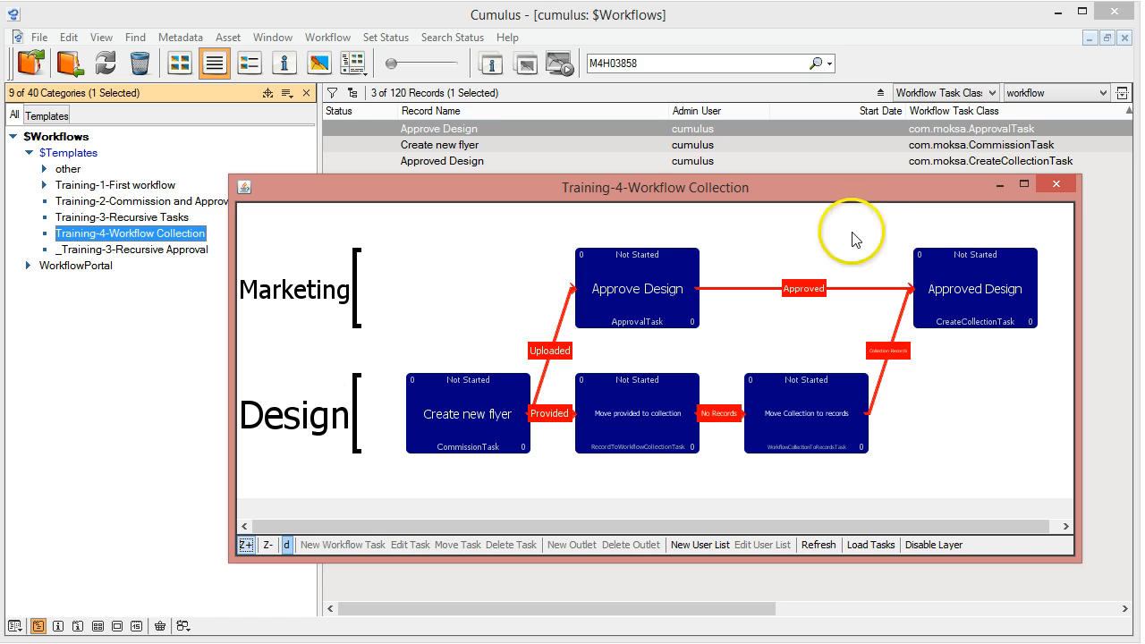
{"action": "left_click", "coordinate": [1054, 195]}
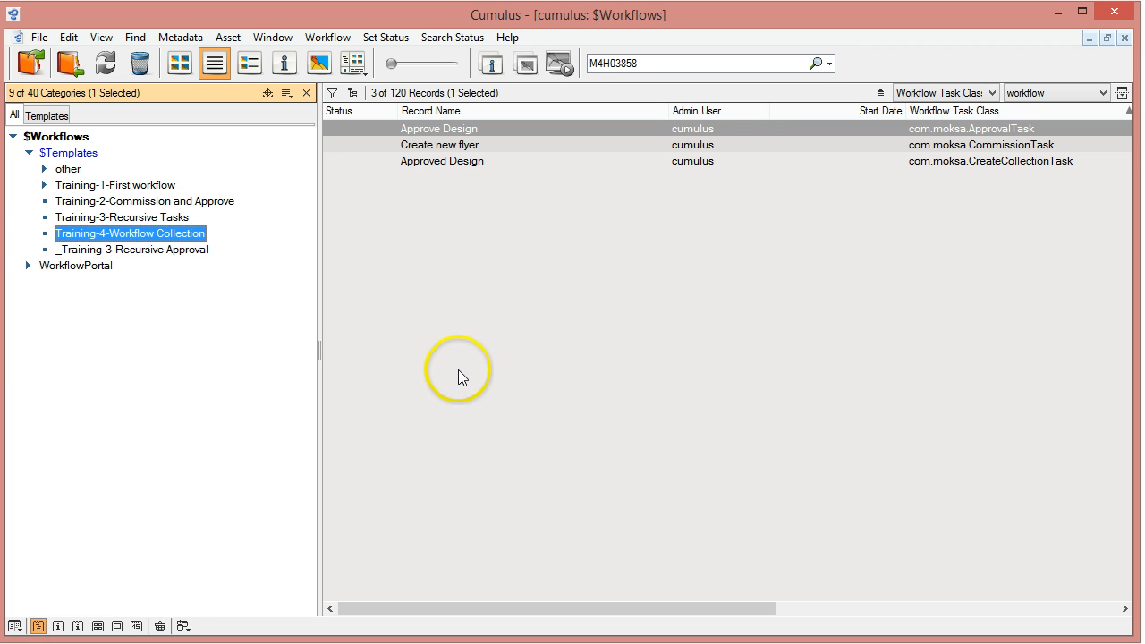
Step: Switch to the Cumulus Sites login page in Firefox and log in with the account's user name and password
{"action": "mouse_move", "coordinate": [519, 643]}
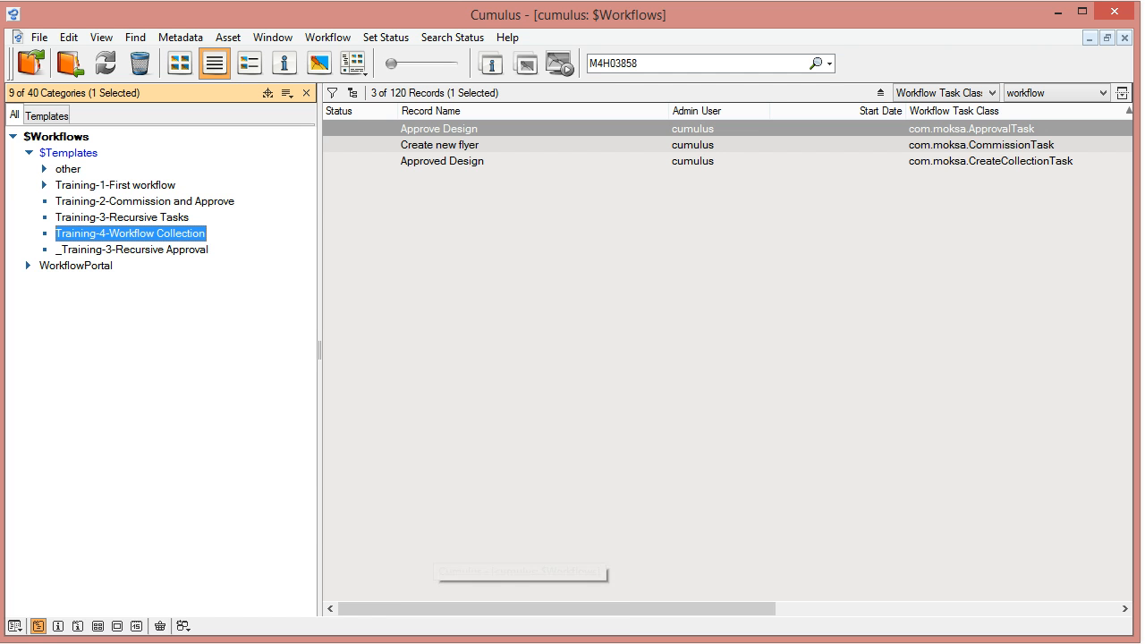
{"action": "left_click", "coordinate": [519, 642]}
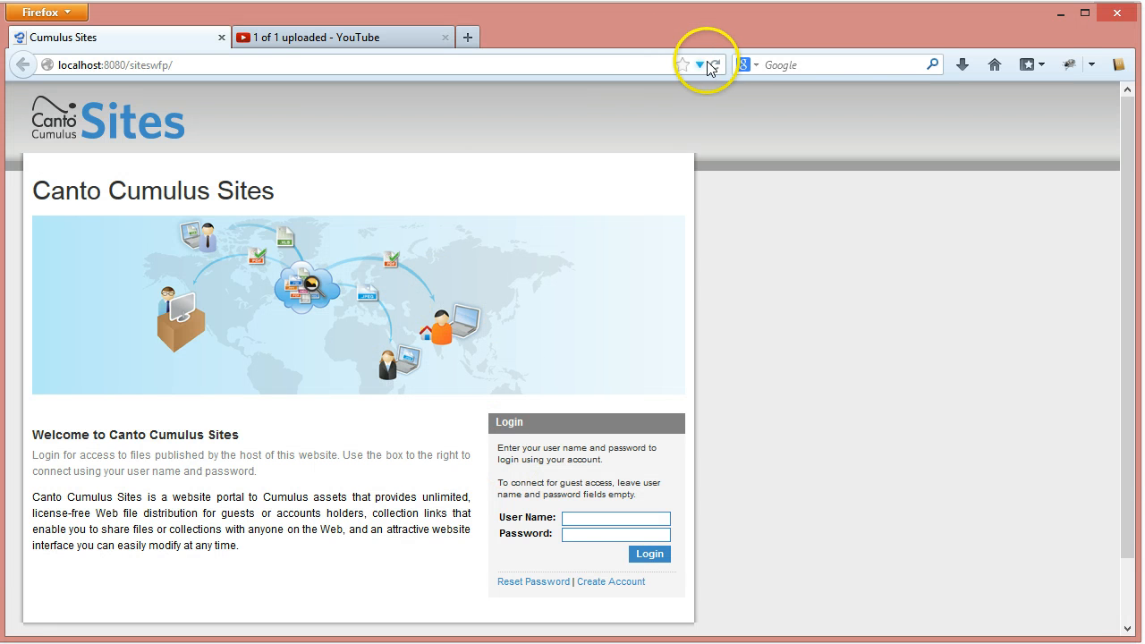
{"action": "left_click", "coordinate": [595, 520]}
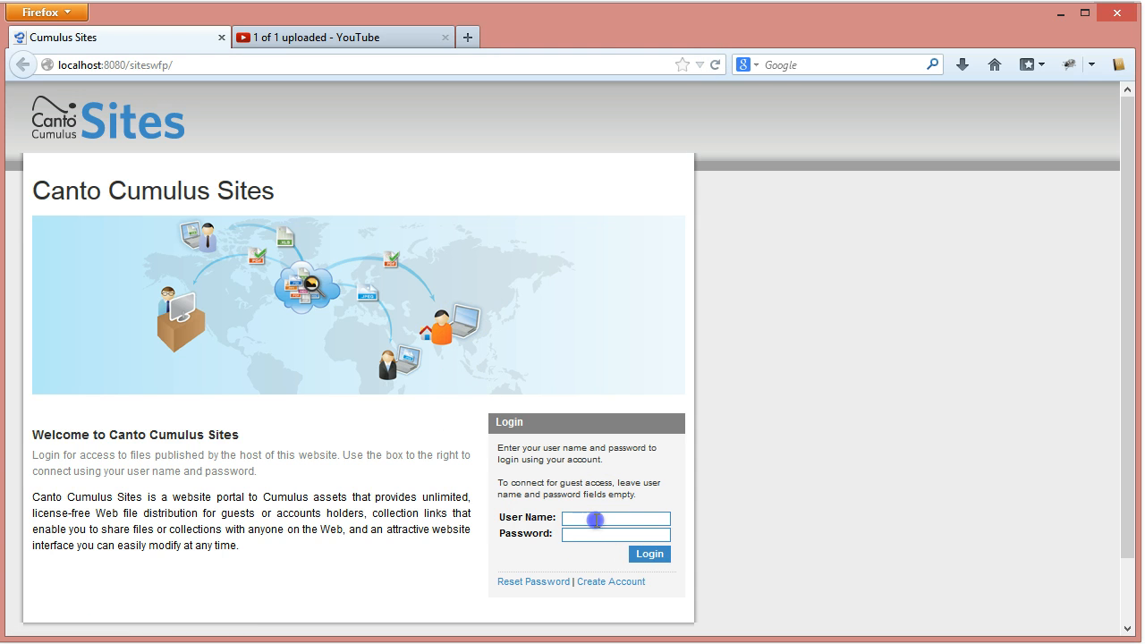
{"action": "type", "text": "peter"}
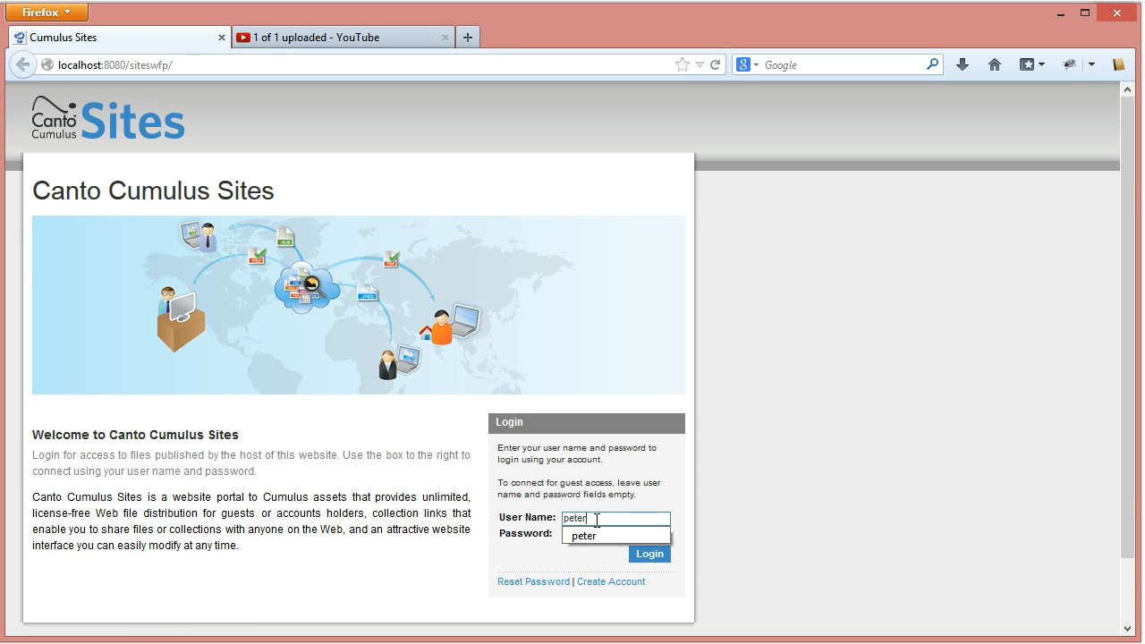
{"action": "key", "text": "Tab"}
{"action": "type", "text": "p"}
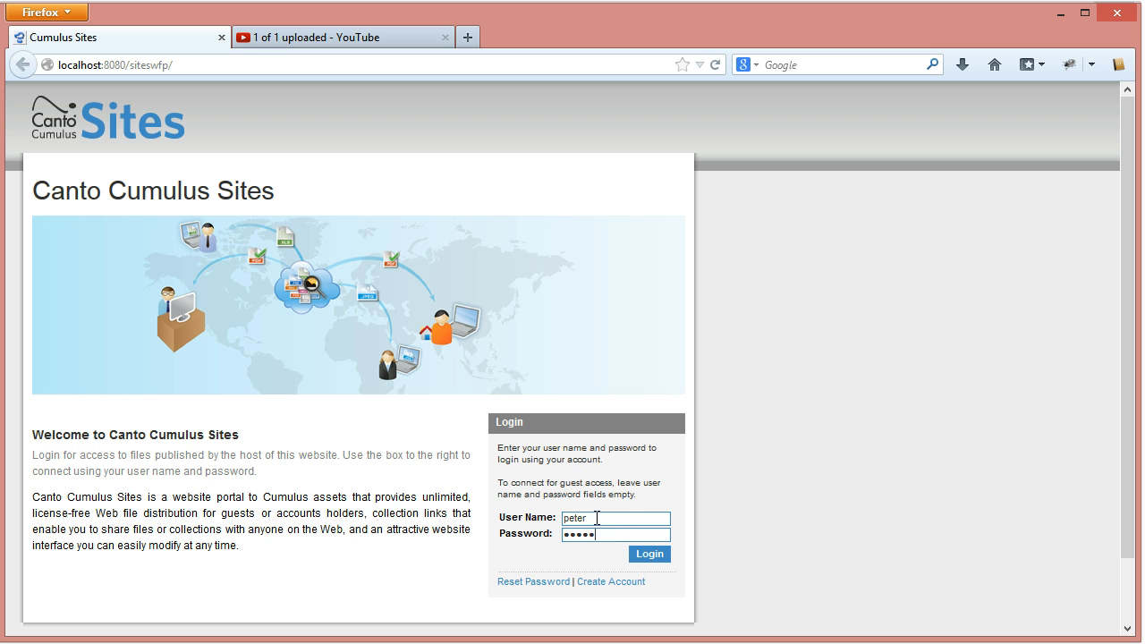
{"action": "left_click", "coordinate": [656, 558]}
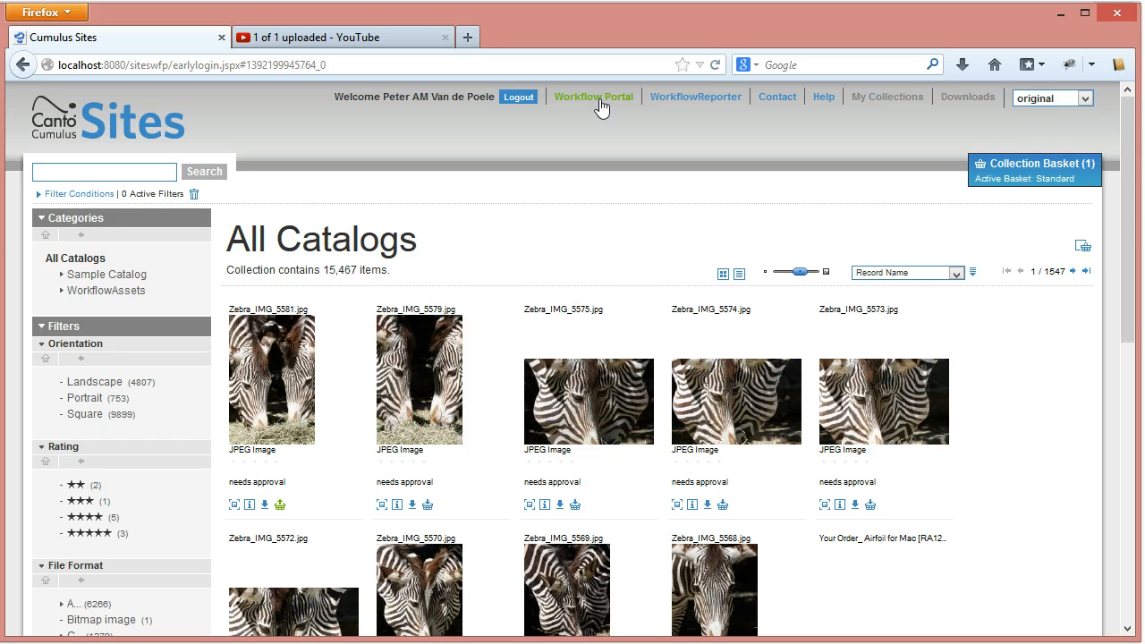
Step: Open the Workflow Portal and start a new workflow from the Training-4-Workflow Collection template
{"action": "left_click", "coordinate": [597, 98]}
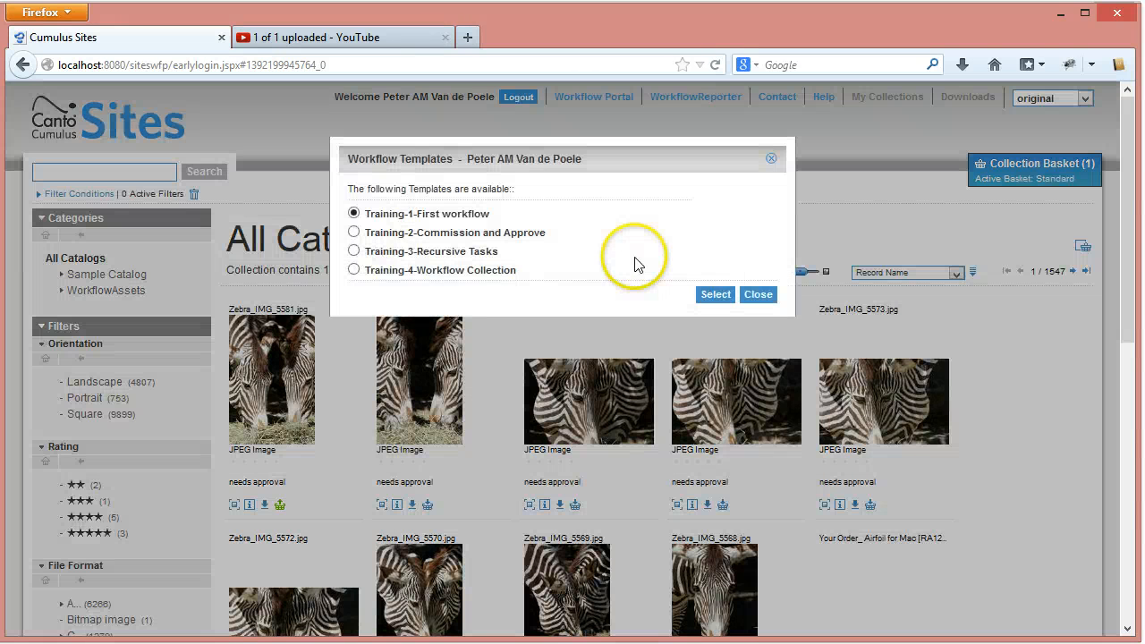
{"action": "left_click", "coordinate": [354, 273]}
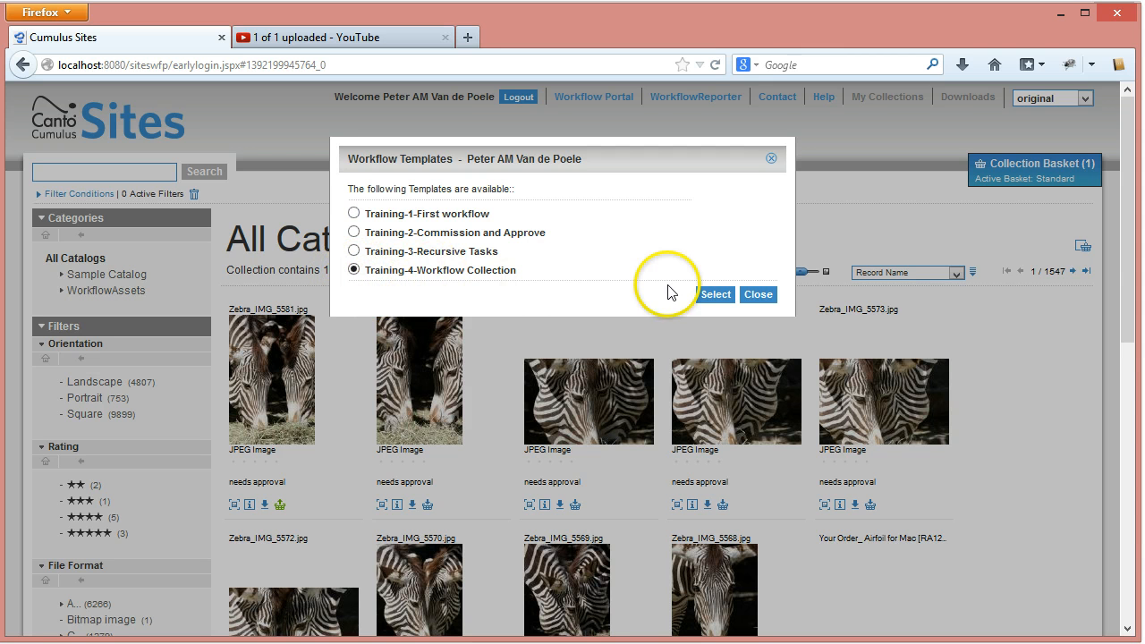
{"action": "left_click", "coordinate": [727, 297]}
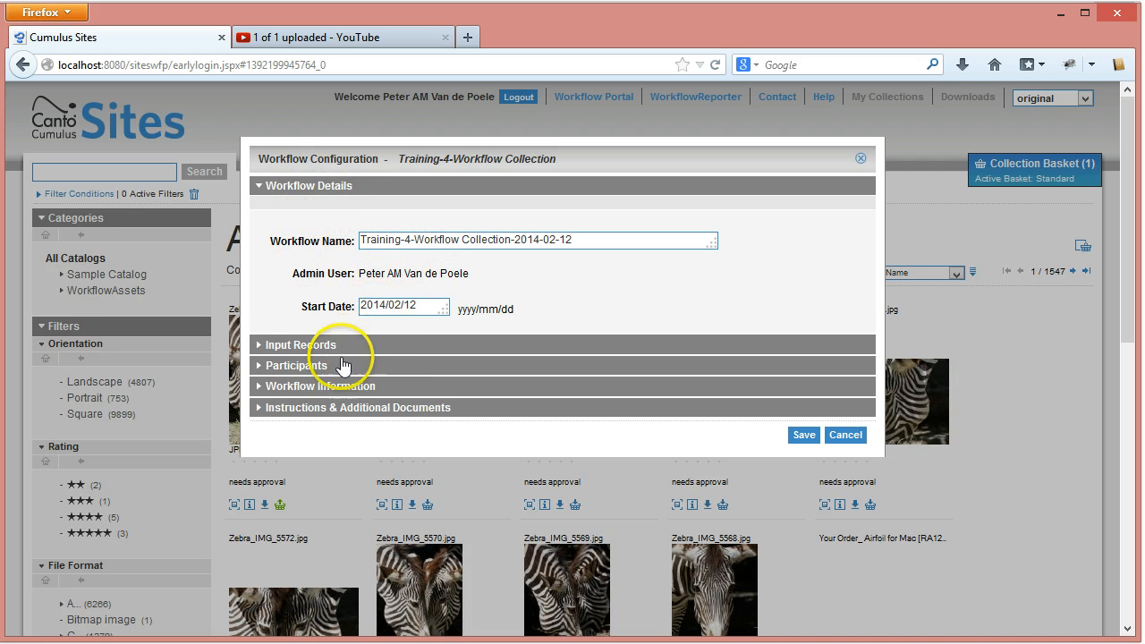
{"action": "left_click", "coordinate": [296, 349]}
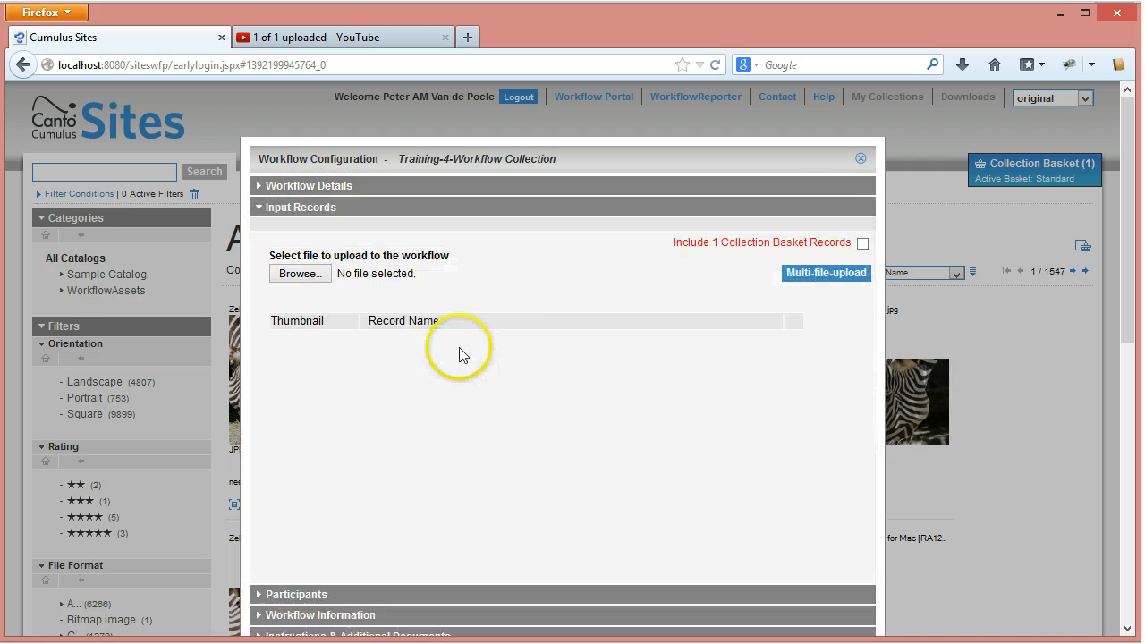
{"action": "left_click", "coordinate": [300, 274]}
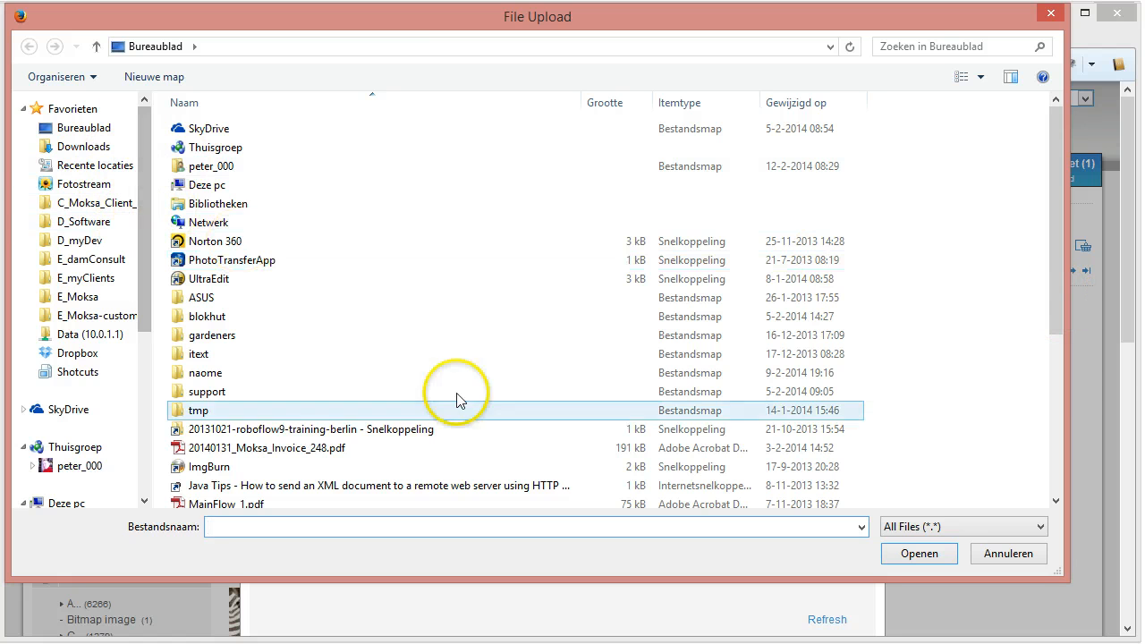
{"action": "left_click_drag", "start_coordinate": [1055, 274], "coordinate": [1062, 433]}
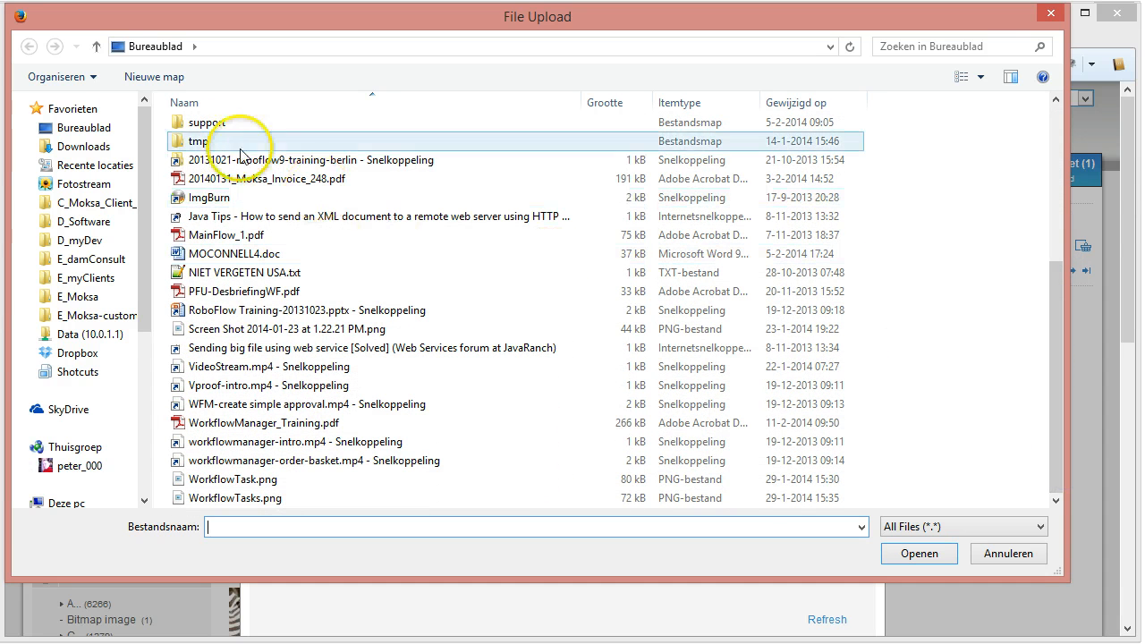
{"action": "double_click", "coordinate": [188, 140]}
{"action": "left_click", "coordinate": [792, 170]}
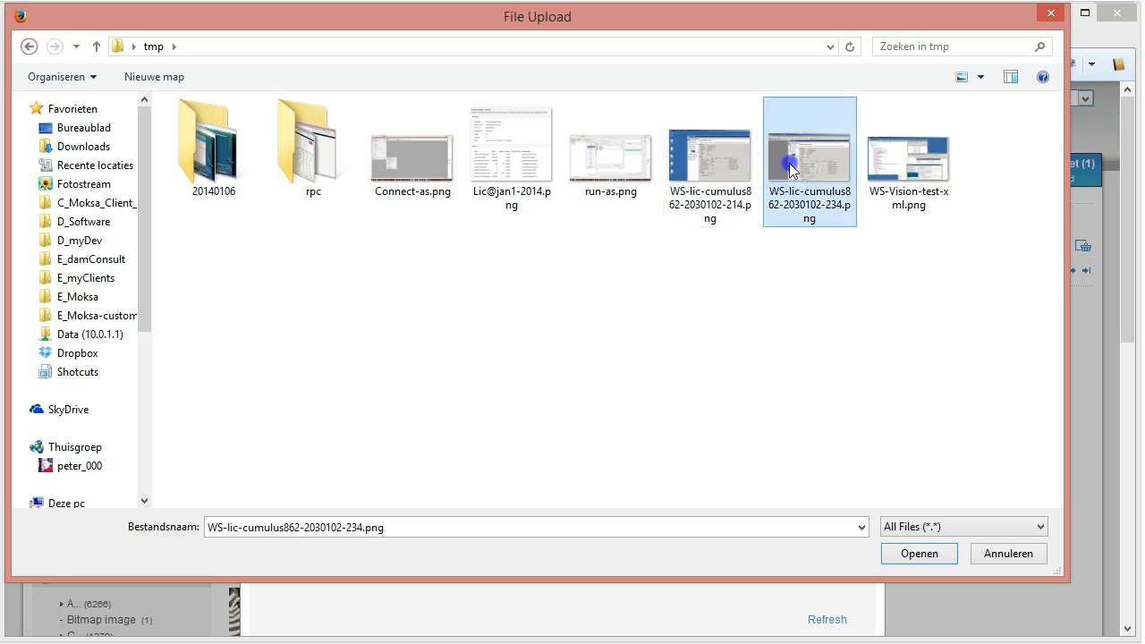
{"action": "left_click", "coordinate": [913, 555]}
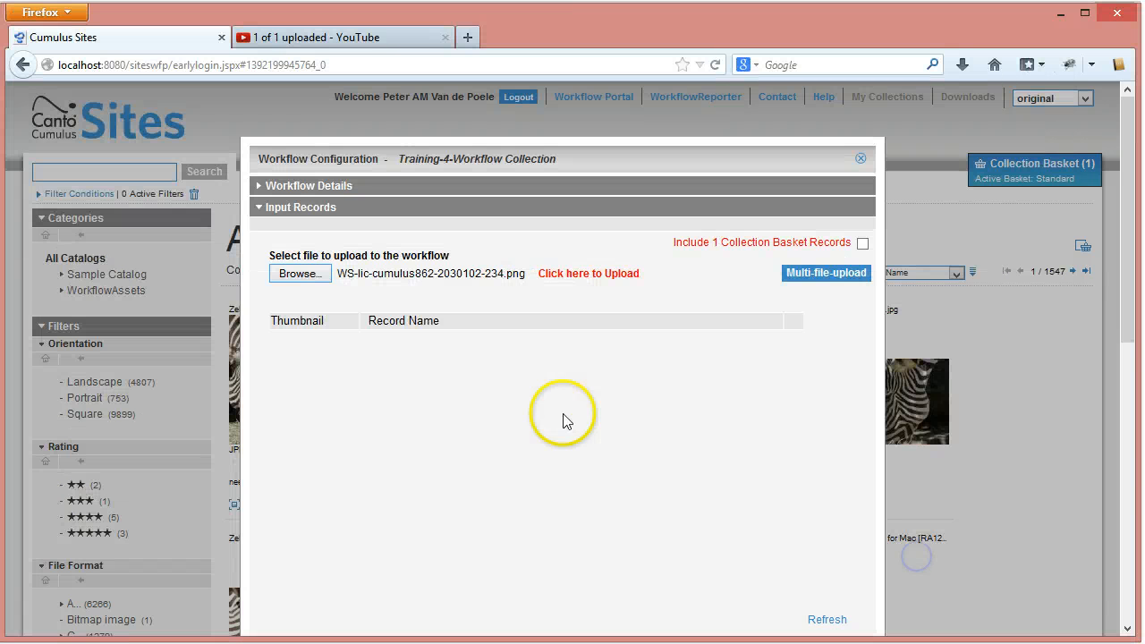
{"action": "left_click", "coordinate": [578, 284]}
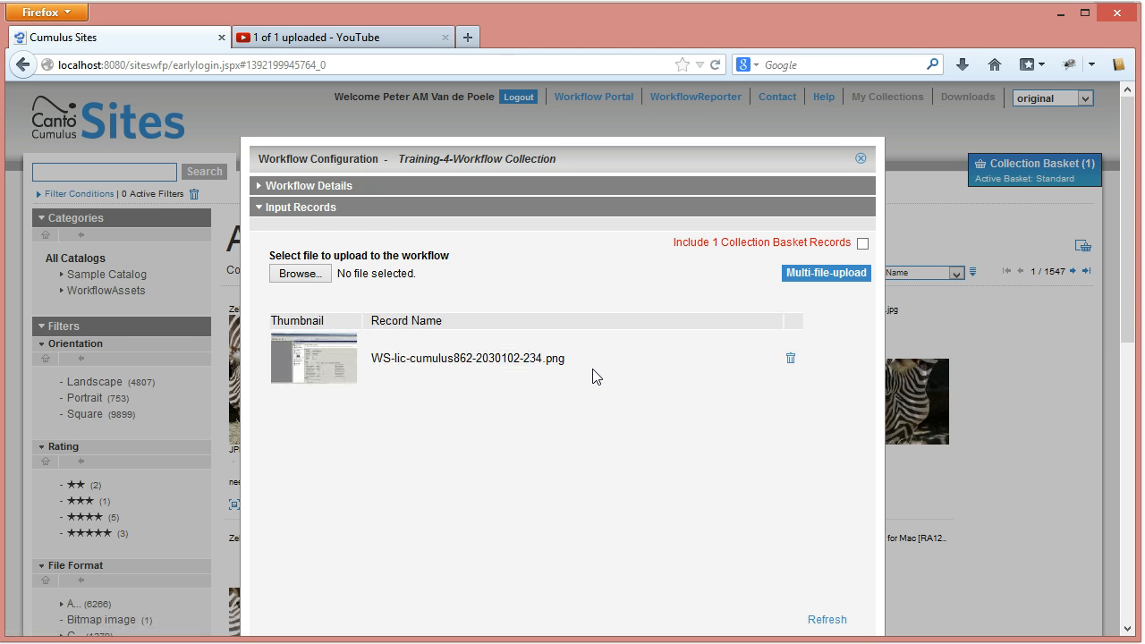
Step: Upload WS-Vision-test-xml.png from the tmp folder as a second input record
{"action": "left_click", "coordinate": [303, 273]}
{"action": "left_click", "coordinate": [693, 183]}
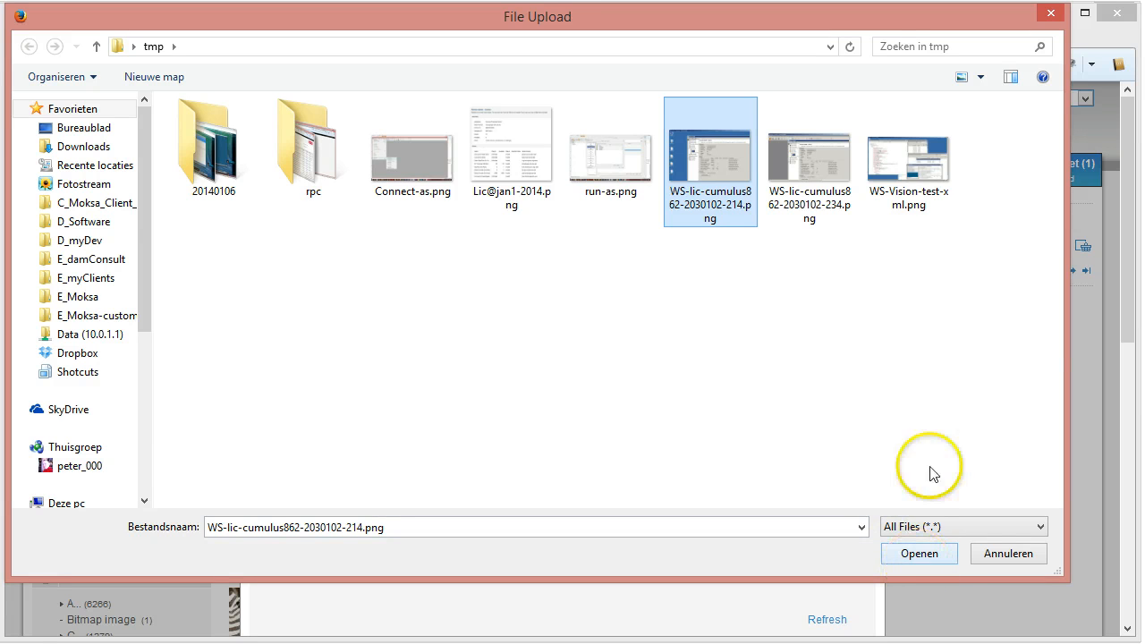
{"action": "left_click", "coordinate": [917, 193]}
{"action": "left_click", "coordinate": [921, 554]}
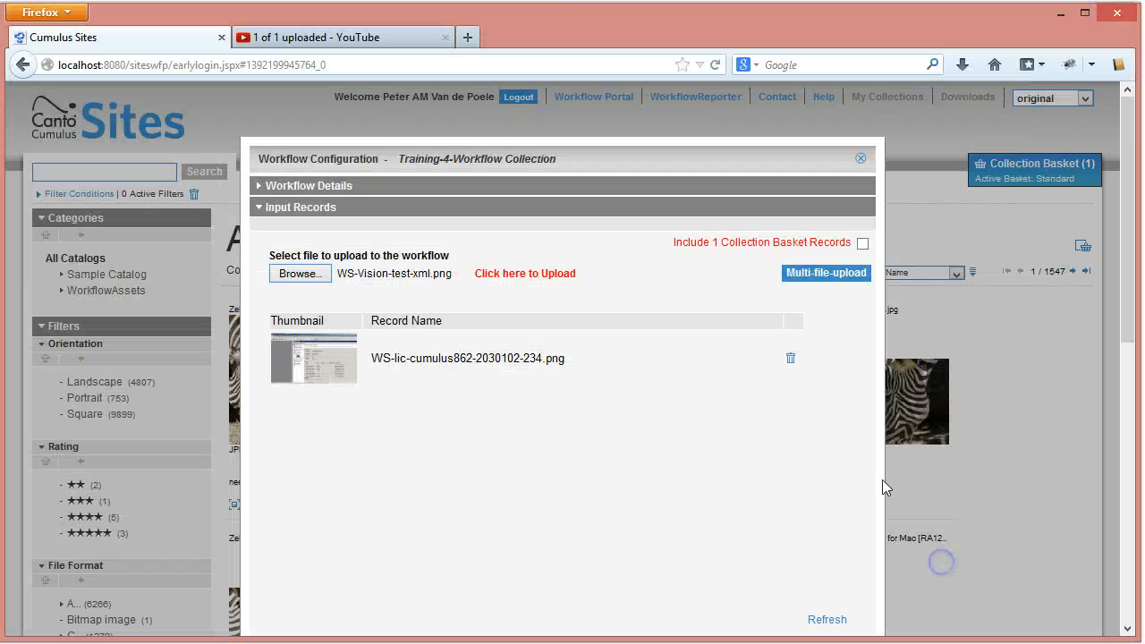
{"action": "left_click", "coordinate": [515, 275]}
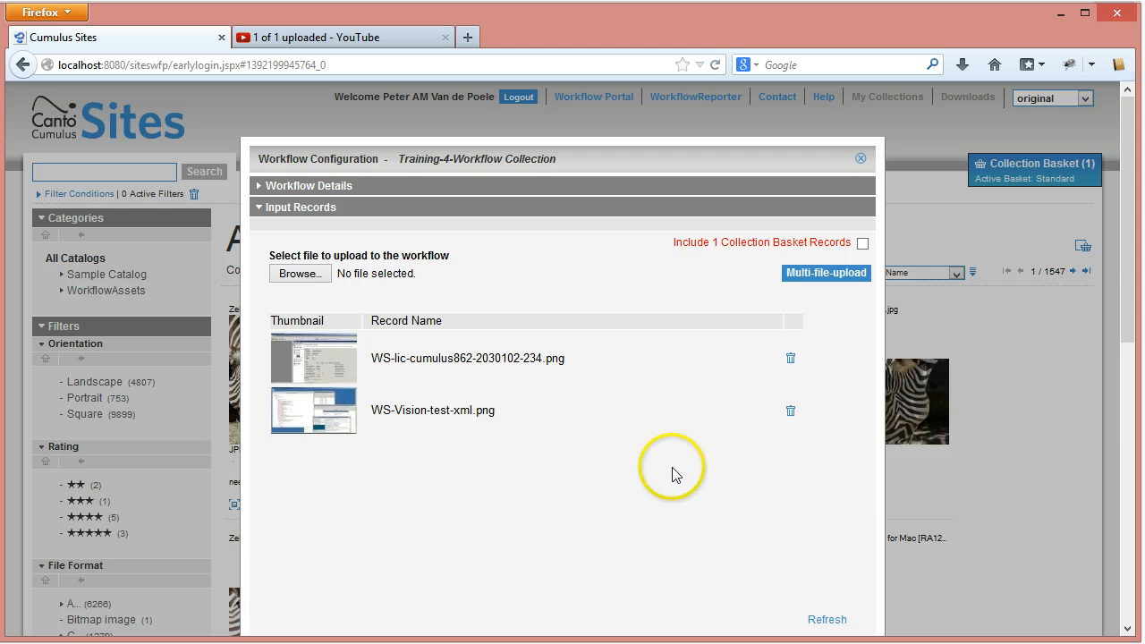
Step: Assign the first listed user to the Design role and the only available user to the Marketing role as workflow participants
{"action": "scroll", "coordinate": [605, 396], "scroll_direction": "down", "scroll_amount": 4}
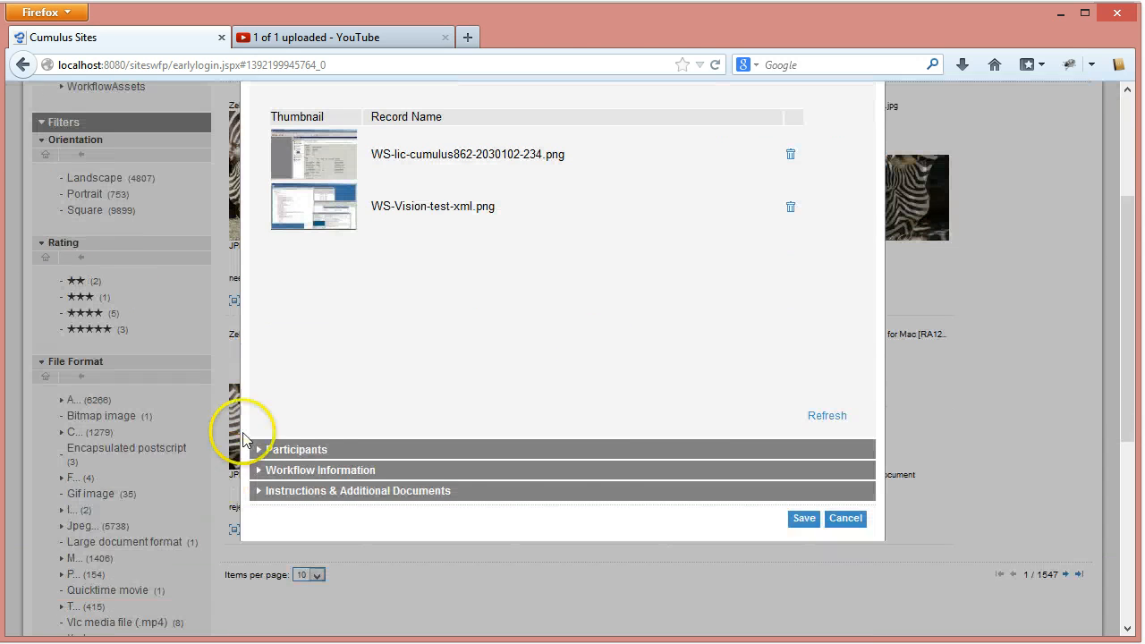
{"action": "left_click", "coordinate": [315, 452]}
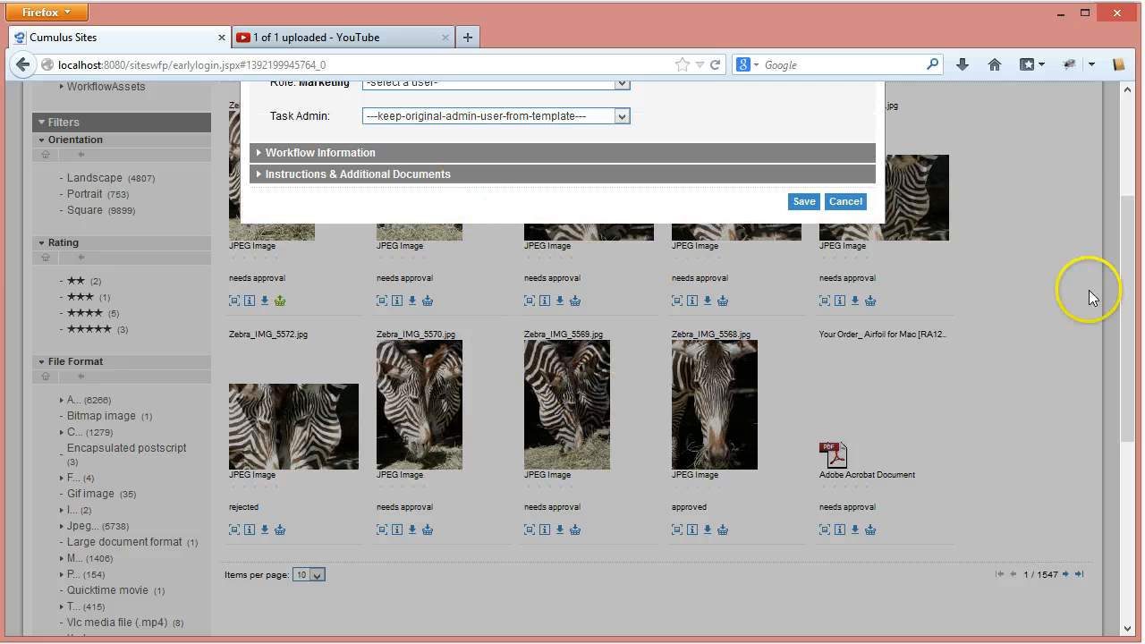
{"action": "scroll", "coordinate": [1029, 305], "scroll_direction": "up", "scroll_amount": 1}
{"action": "scroll", "coordinate": [975, 319], "scroll_direction": "up", "scroll_amount": 4}
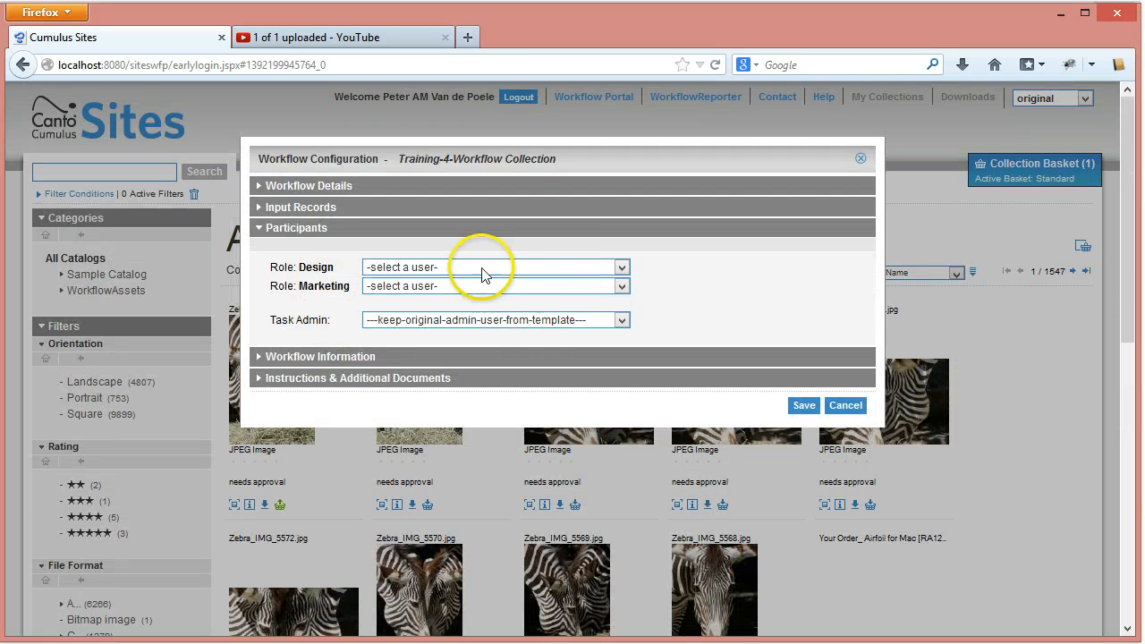
{"action": "left_click", "coordinate": [621, 267]}
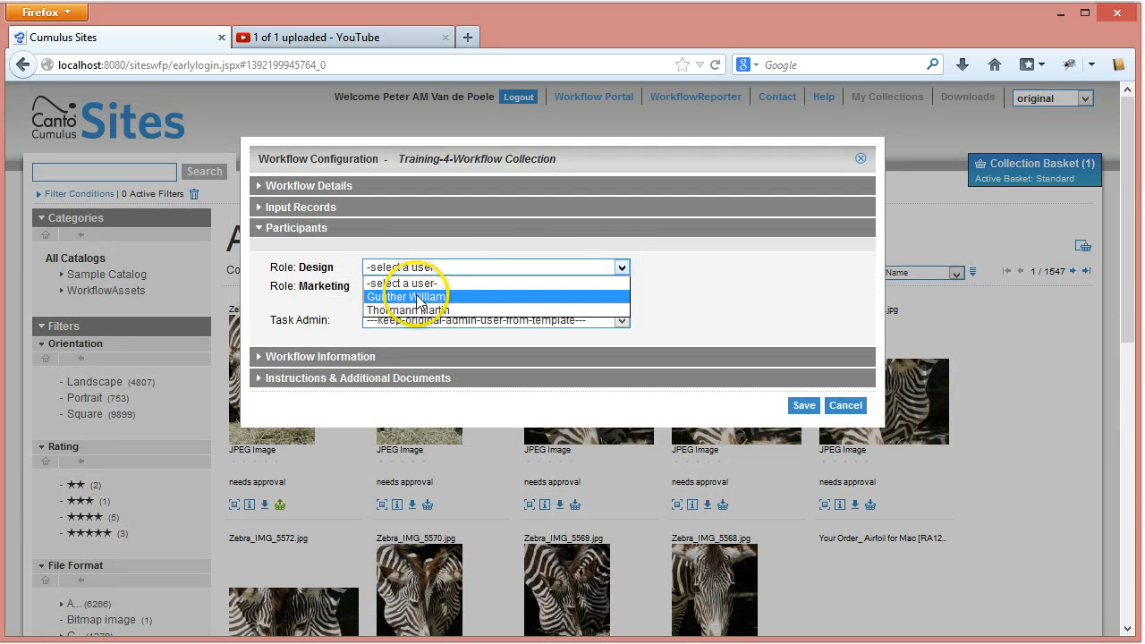
{"action": "left_click", "coordinate": [421, 297]}
{"action": "left_click", "coordinate": [623, 286]}
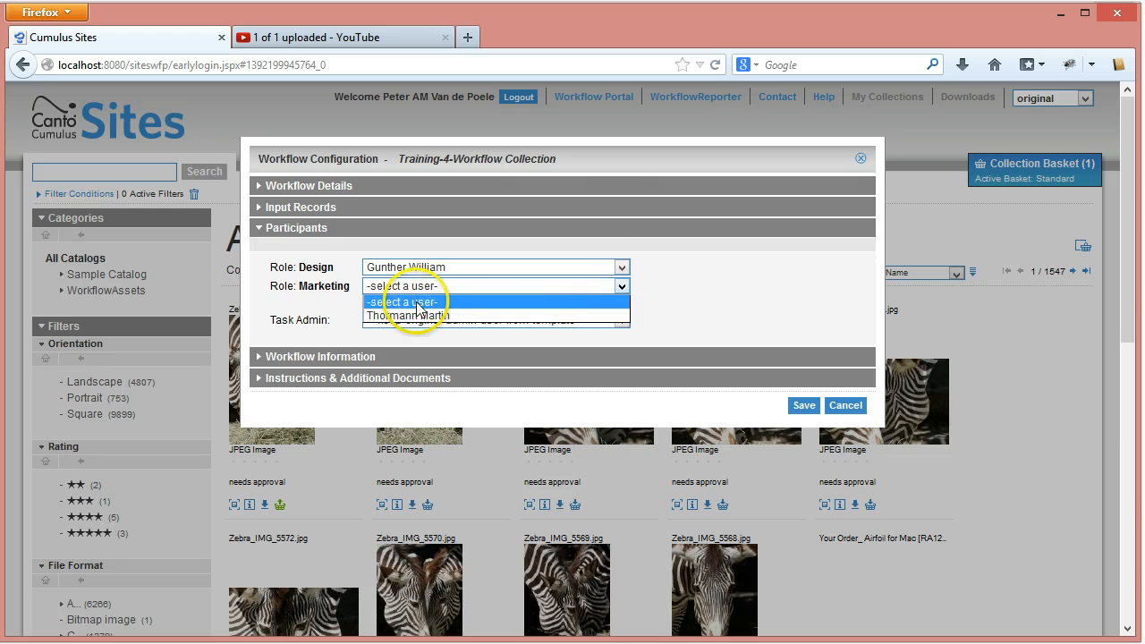
{"action": "left_click", "coordinate": [411, 317]}
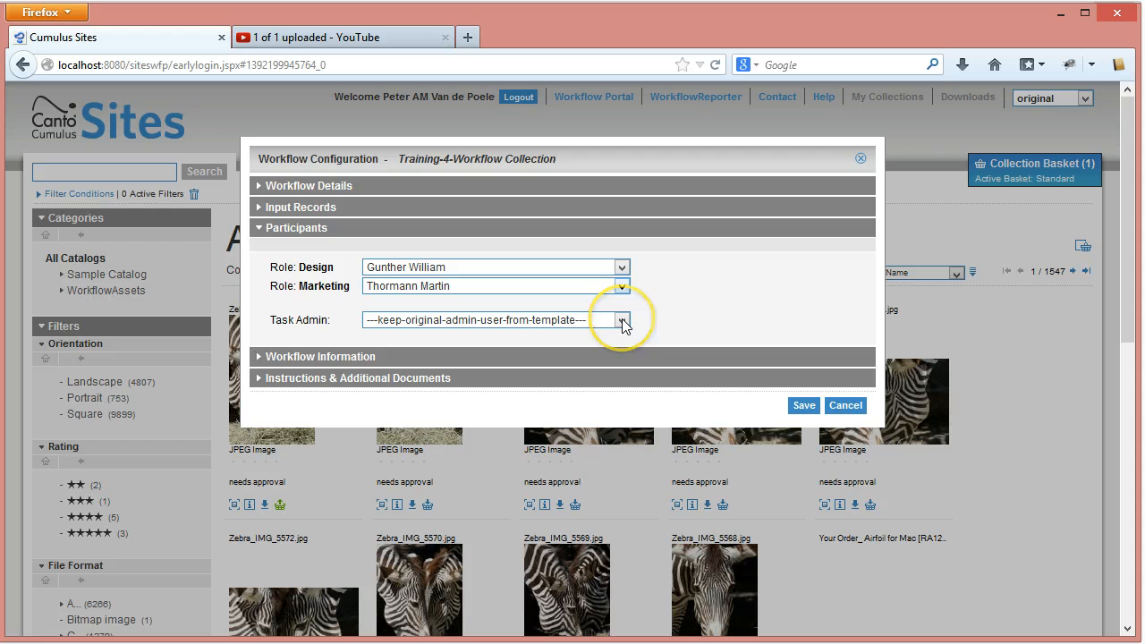
Step: Fill in the workflow information with SKU 12456 and plant US
{"action": "left_click", "coordinate": [280, 359]}
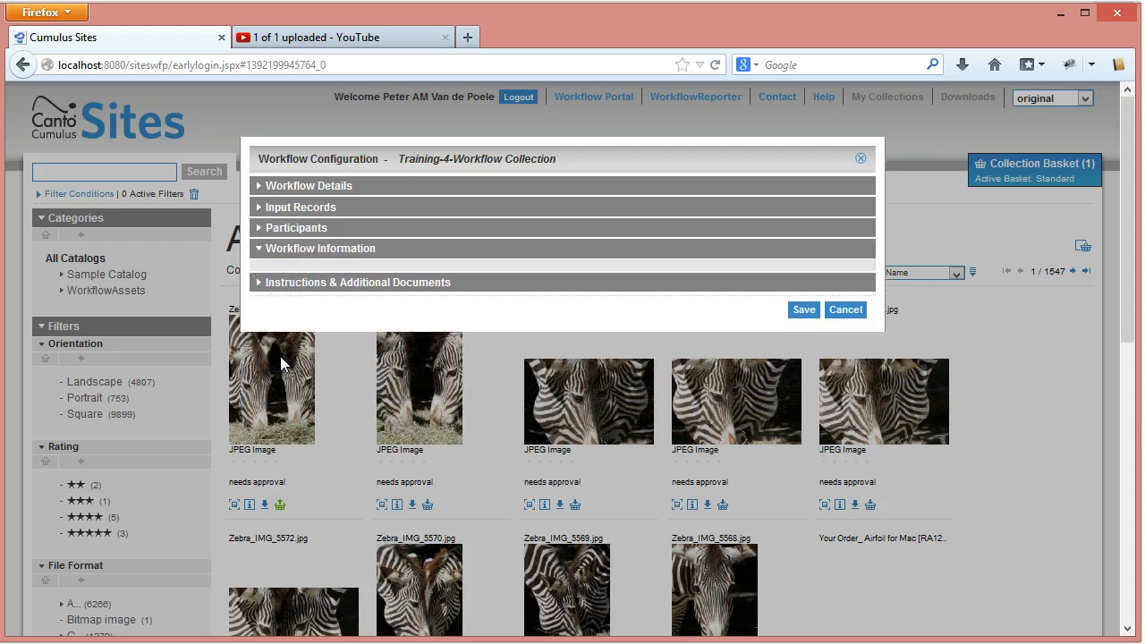
{"action": "left_click", "coordinate": [319, 305]}
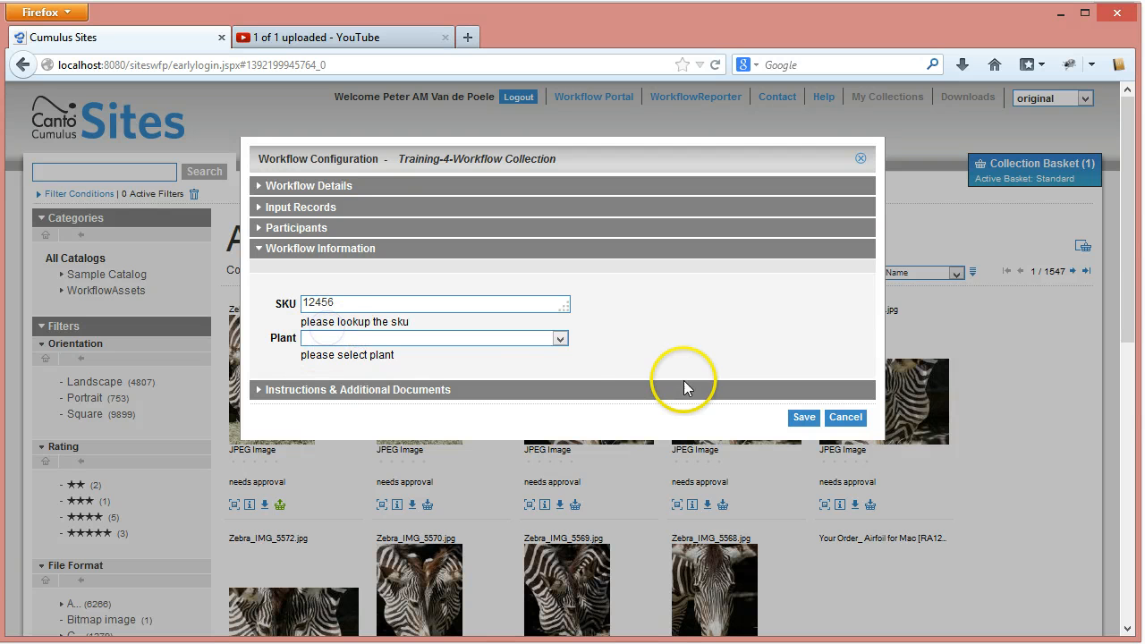
{"action": "left_click", "coordinate": [561, 339]}
{"action": "left_click", "coordinate": [363, 387]}
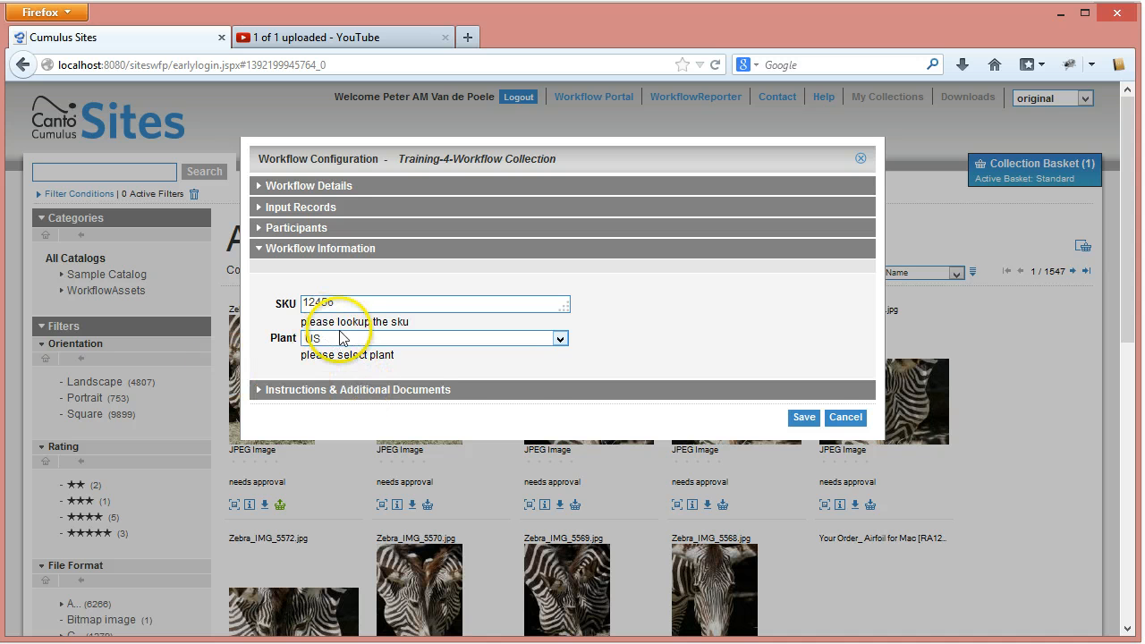
Step: Add the workflow instructions "Create flyer for 2014" under Instructions & Additional Documents and save the workflow configuration
{"action": "left_click", "coordinate": [268, 390]}
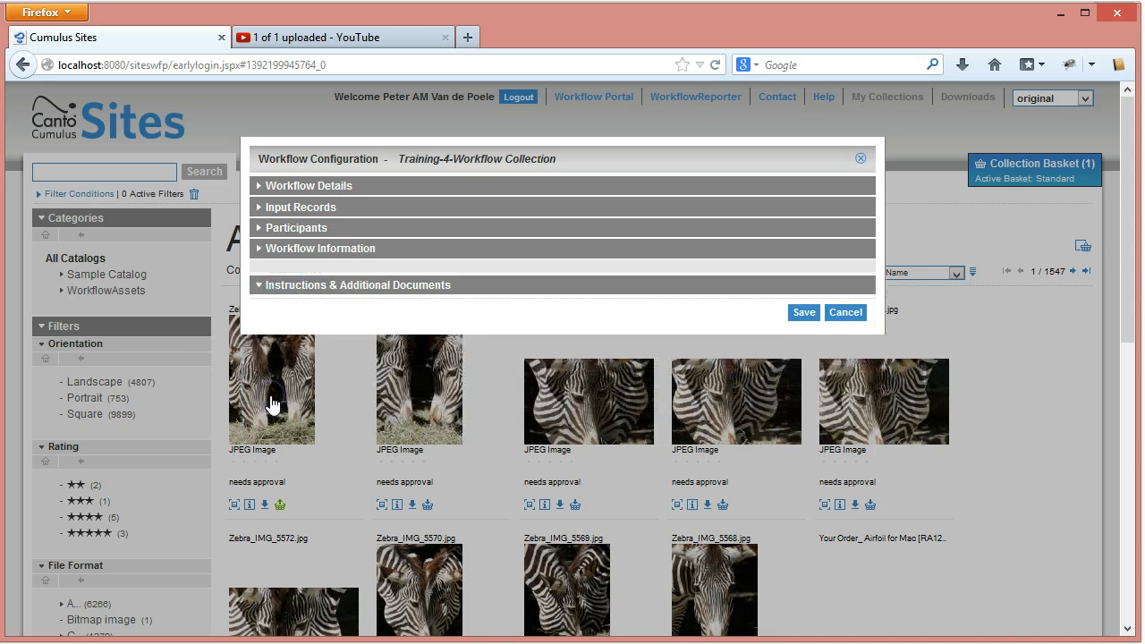
{"action": "left_click", "coordinate": [393, 349]}
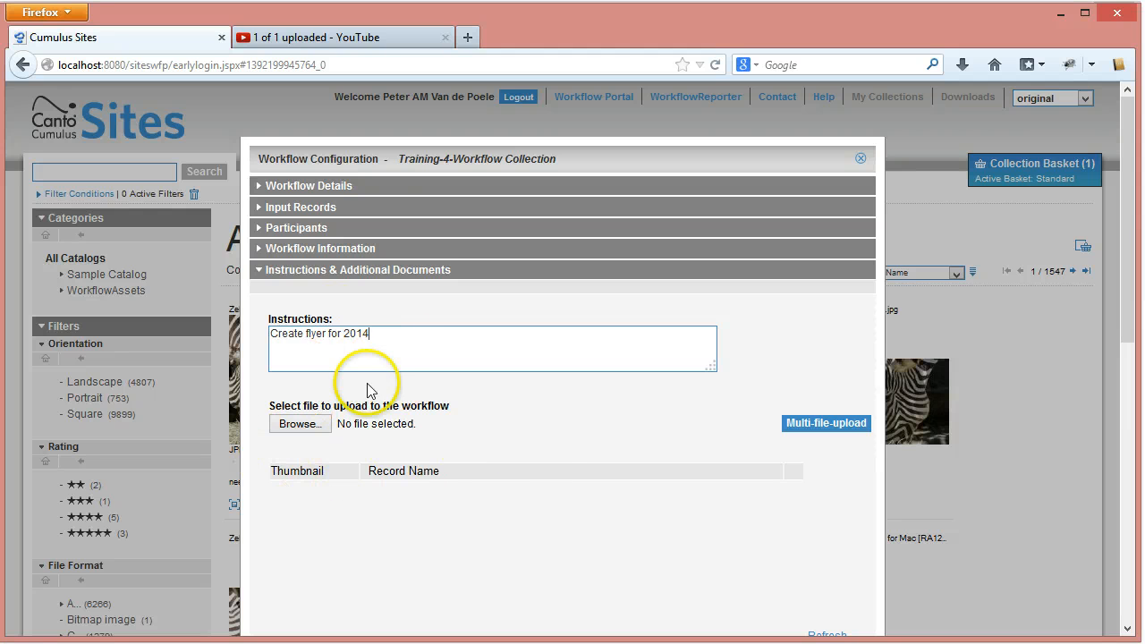
{"action": "left_click", "coordinate": [348, 360]}
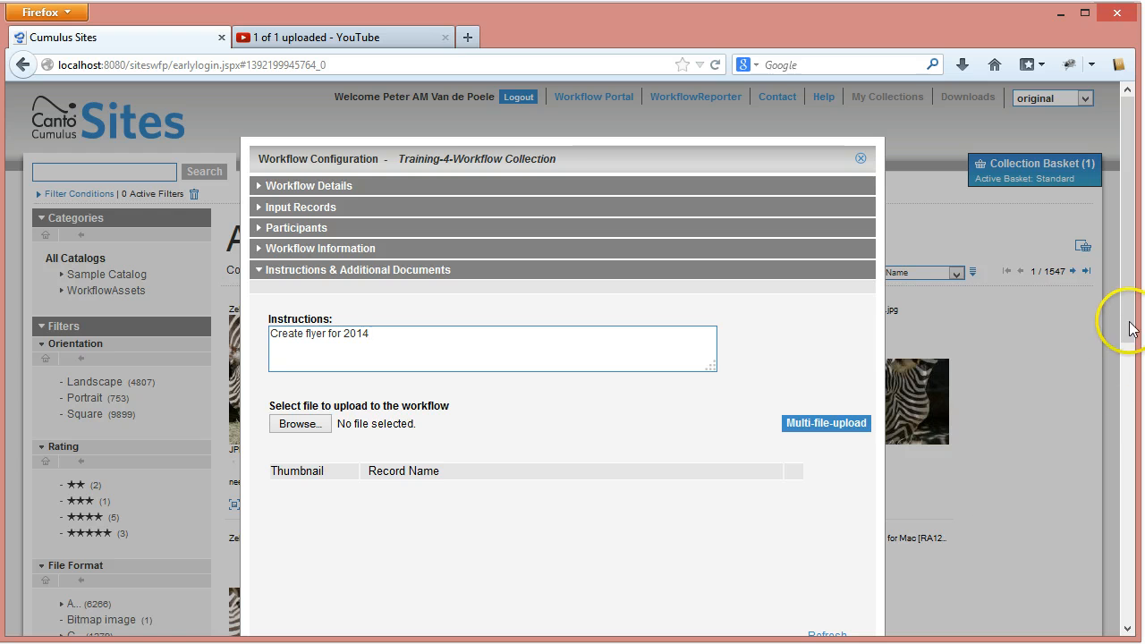
{"action": "left_click_drag", "start_coordinate": [1132, 329], "coordinate": [1131, 387]}
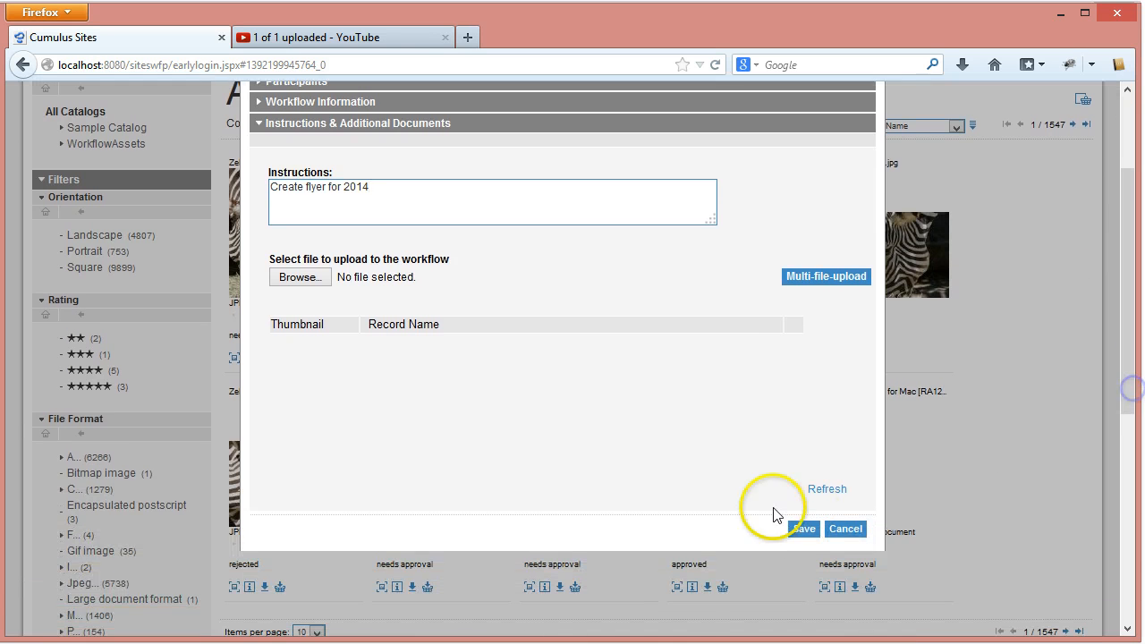
{"action": "left_click", "coordinate": [802, 529]}
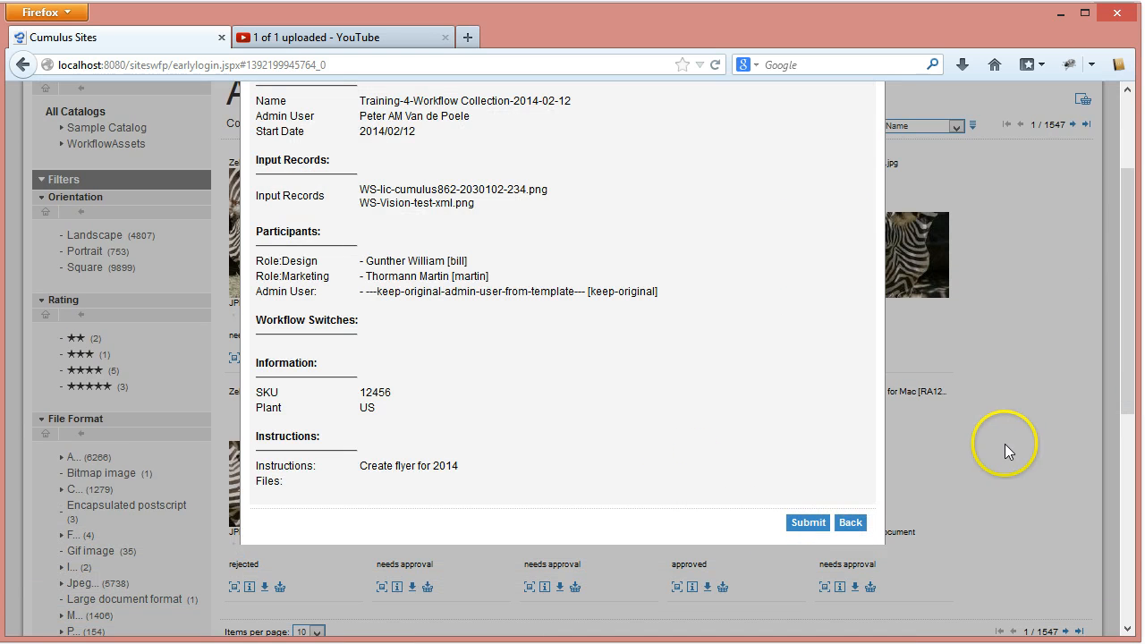
Step: Review the overview of the workflow request, submit it to start the workflow, and close the confirmation
{"action": "scroll", "coordinate": [1005, 444], "scroll_direction": "up", "scroll_amount": 3}
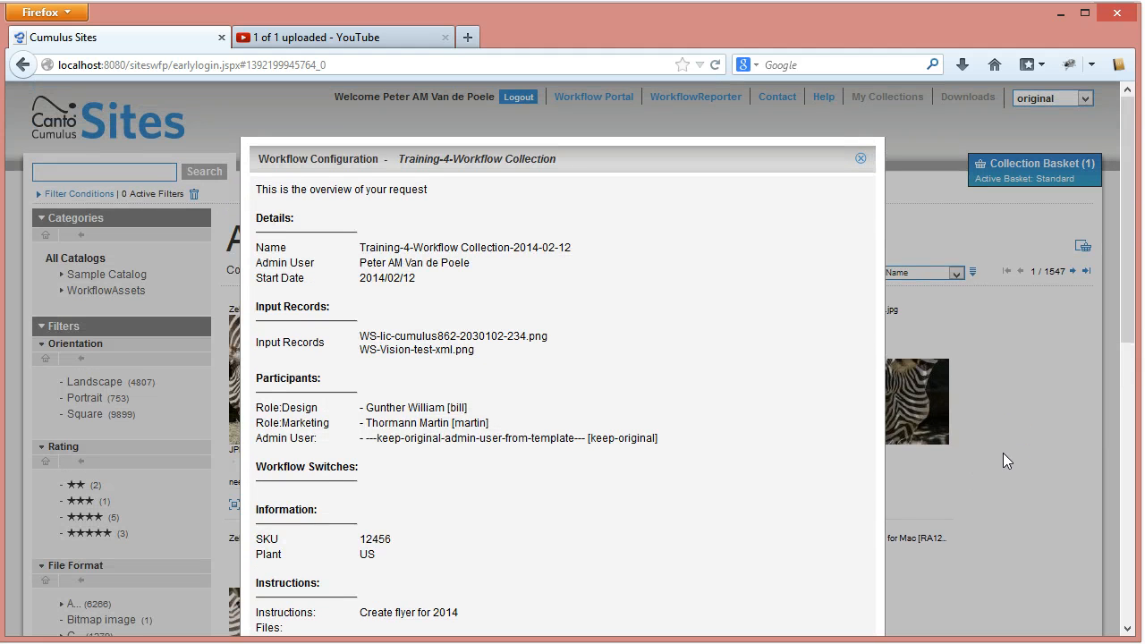
{"action": "scroll", "coordinate": [1003, 452], "scroll_direction": "down", "scroll_amount": 3}
{"action": "left_click", "coordinate": [1134, 369]}
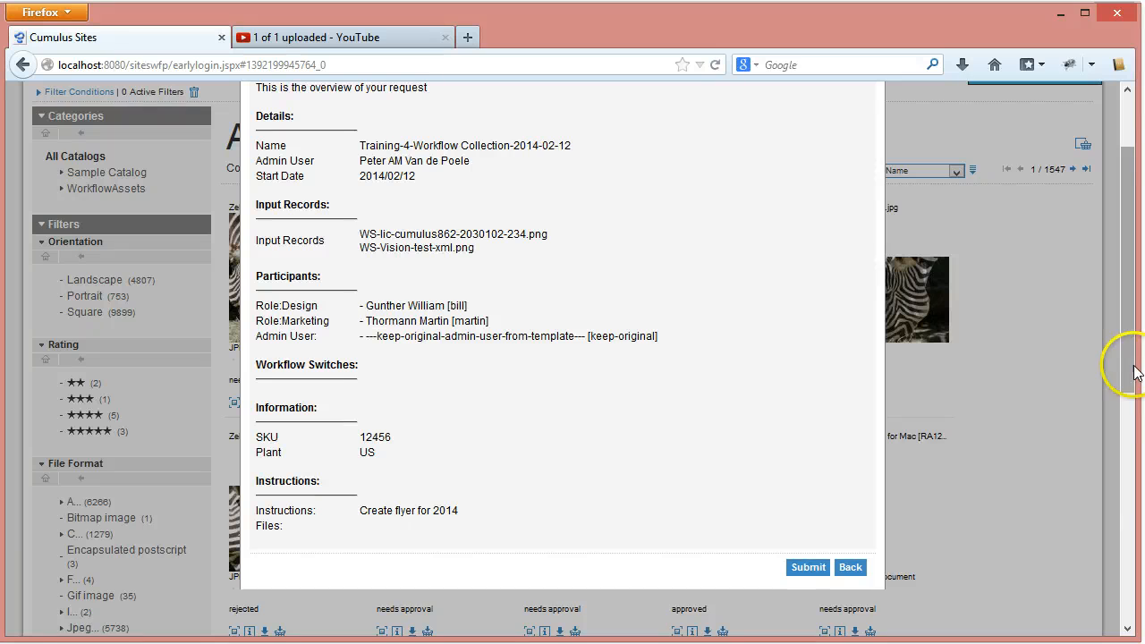
{"action": "left_click_drag", "start_coordinate": [1134, 369], "coordinate": [1132, 349]}
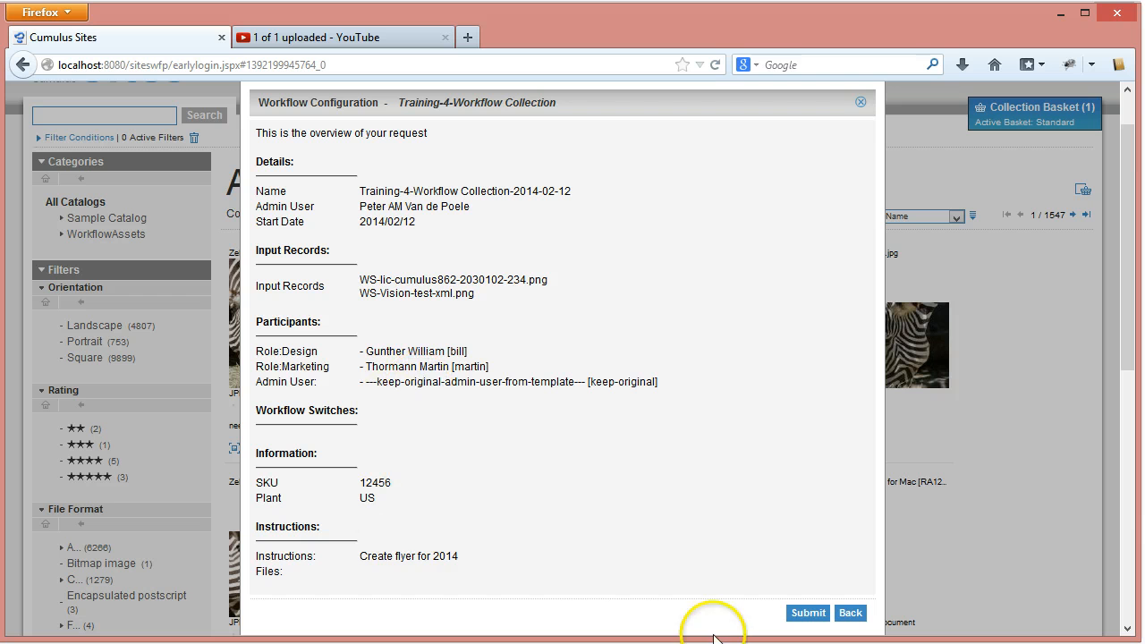
{"action": "left_click", "coordinate": [792, 614]}
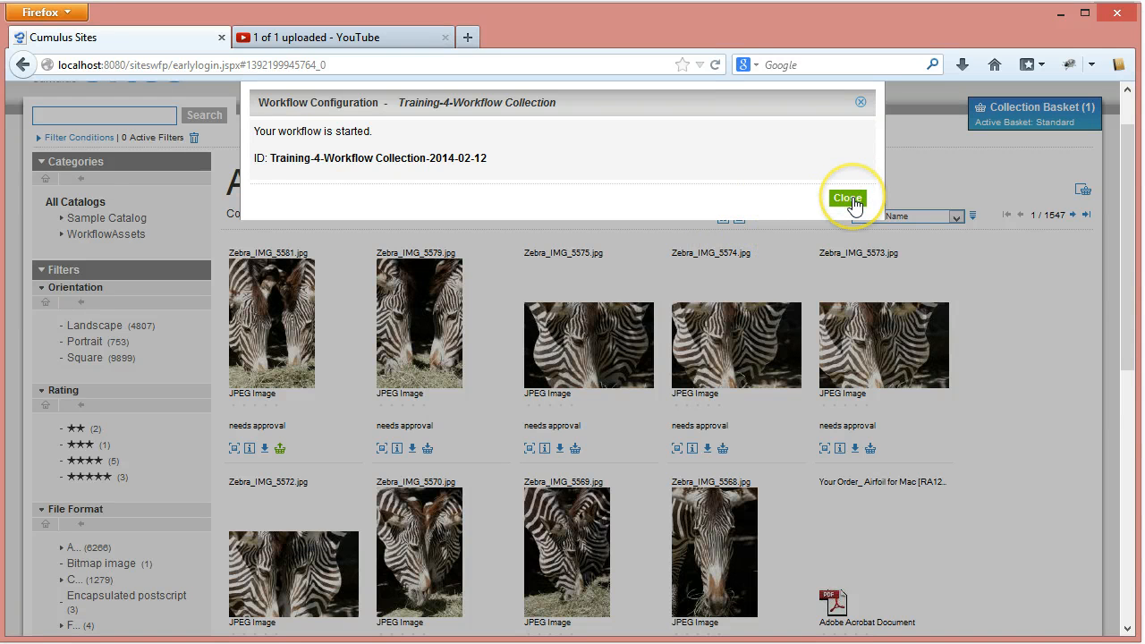
{"action": "left_click", "coordinate": [854, 200]}
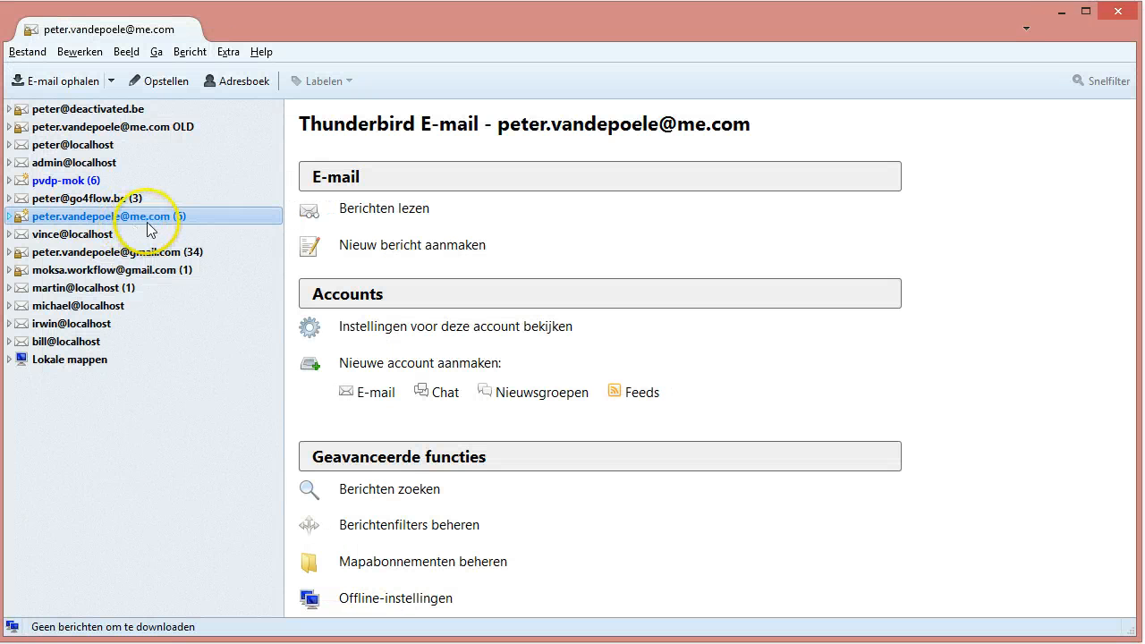
Step: Switch to Thunderbird, fetch the Design participant's mail, open the Training-4-Workflow Collection-2014-02-12 message and enlarge its reading area
{"action": "left_click", "coordinate": [40, 344]}
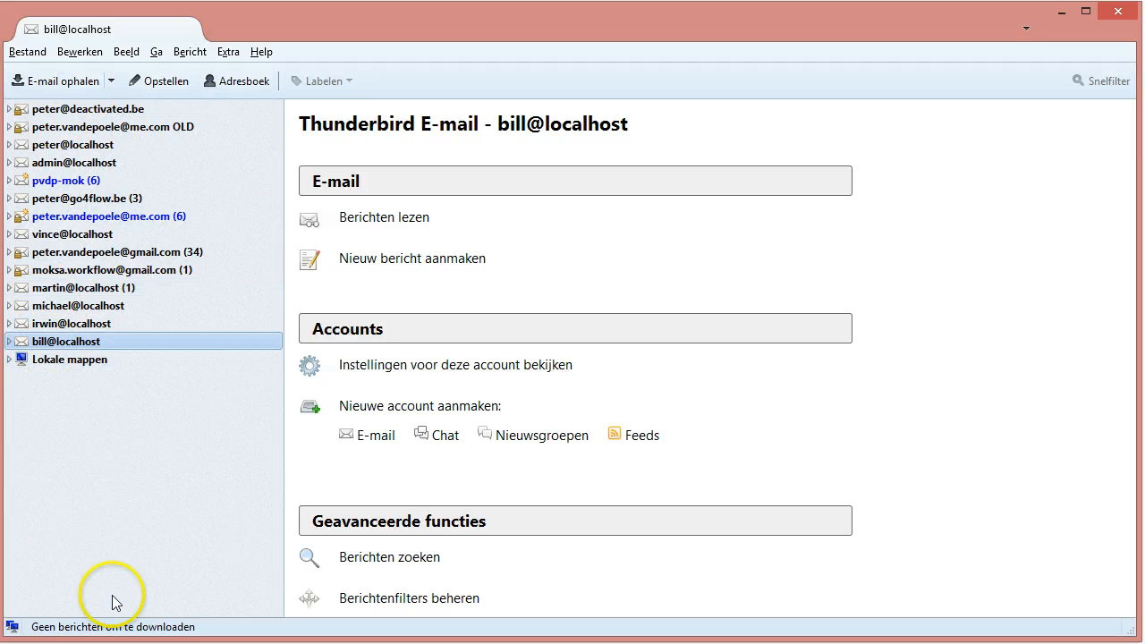
{"action": "left_click", "coordinate": [80, 79]}
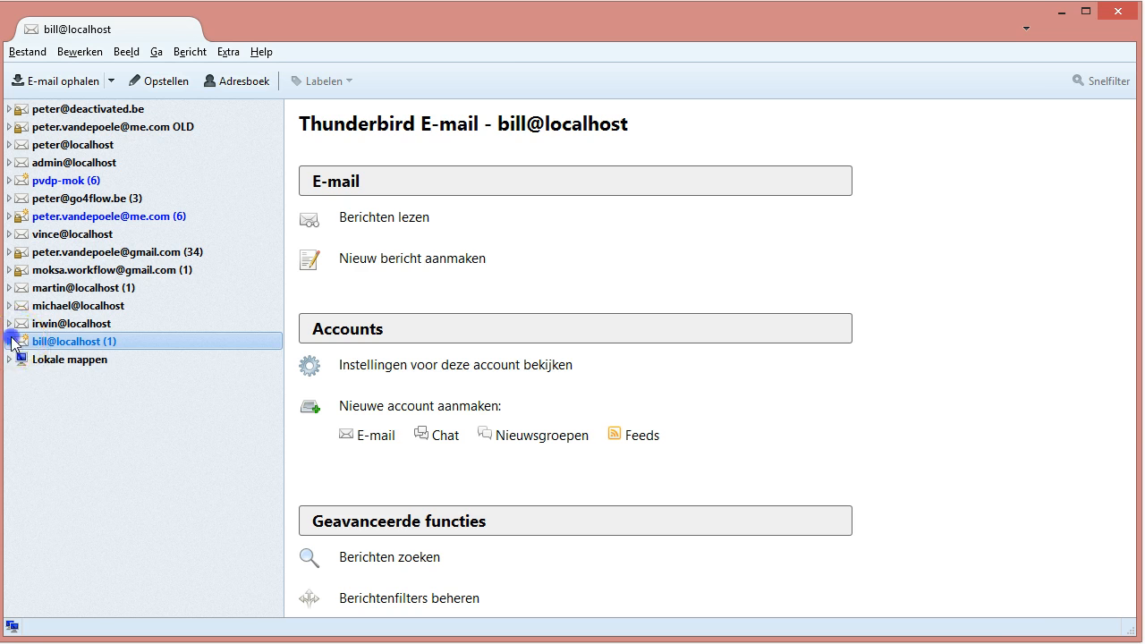
{"action": "left_click", "coordinate": [10, 341]}
{"action": "left_click", "coordinate": [54, 359]}
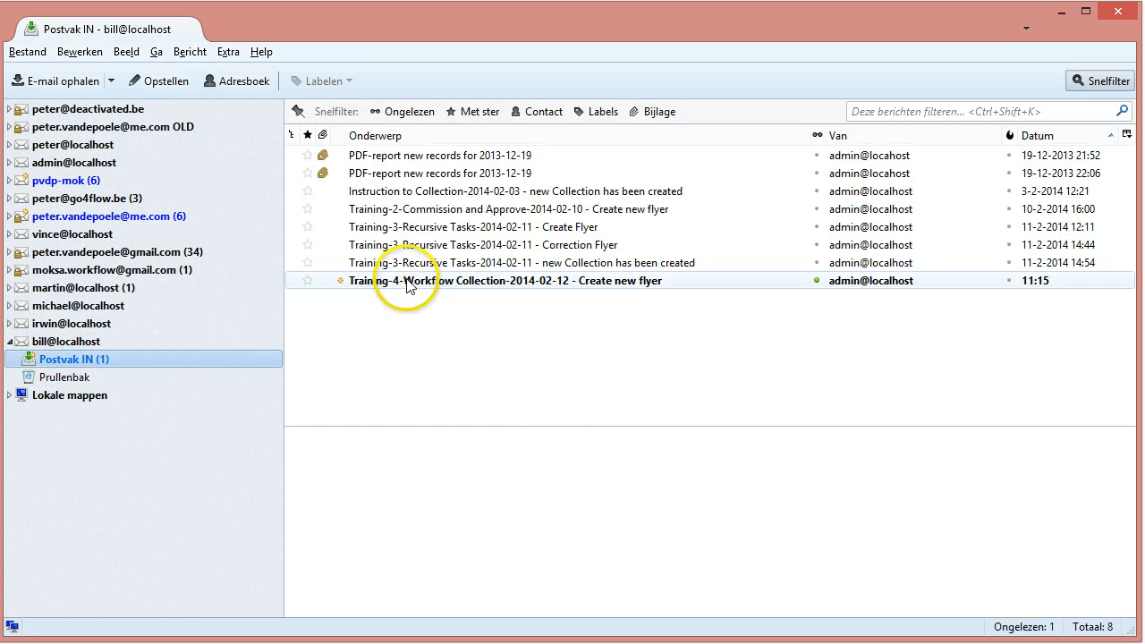
{"action": "left_click", "coordinate": [470, 285]}
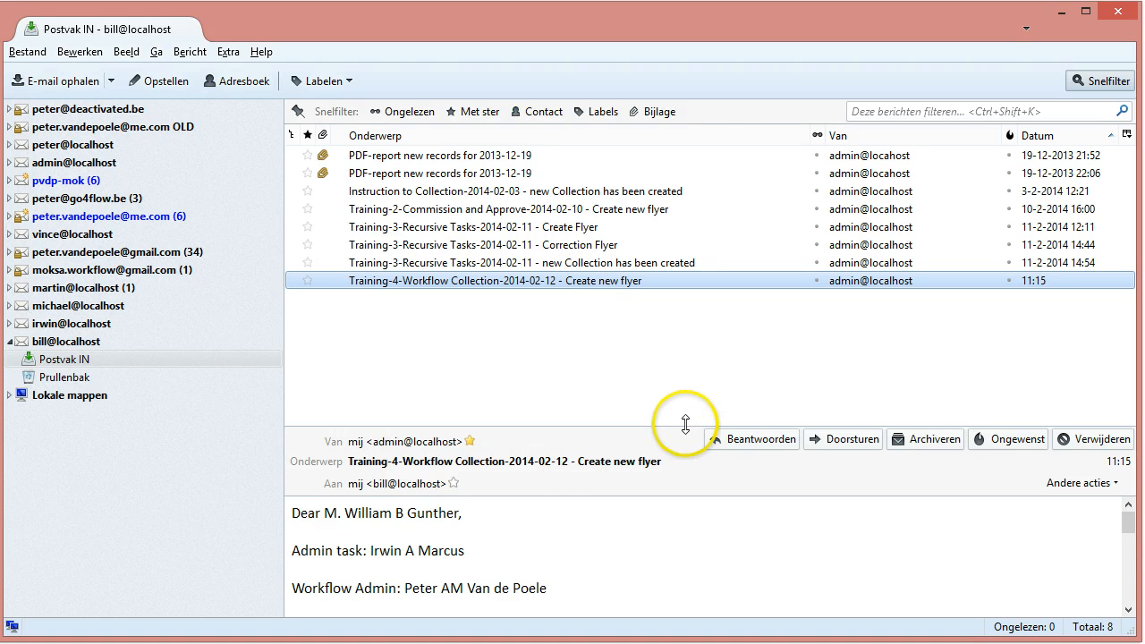
{"action": "left_click_drag", "start_coordinate": [683, 422], "coordinate": [678, 328]}
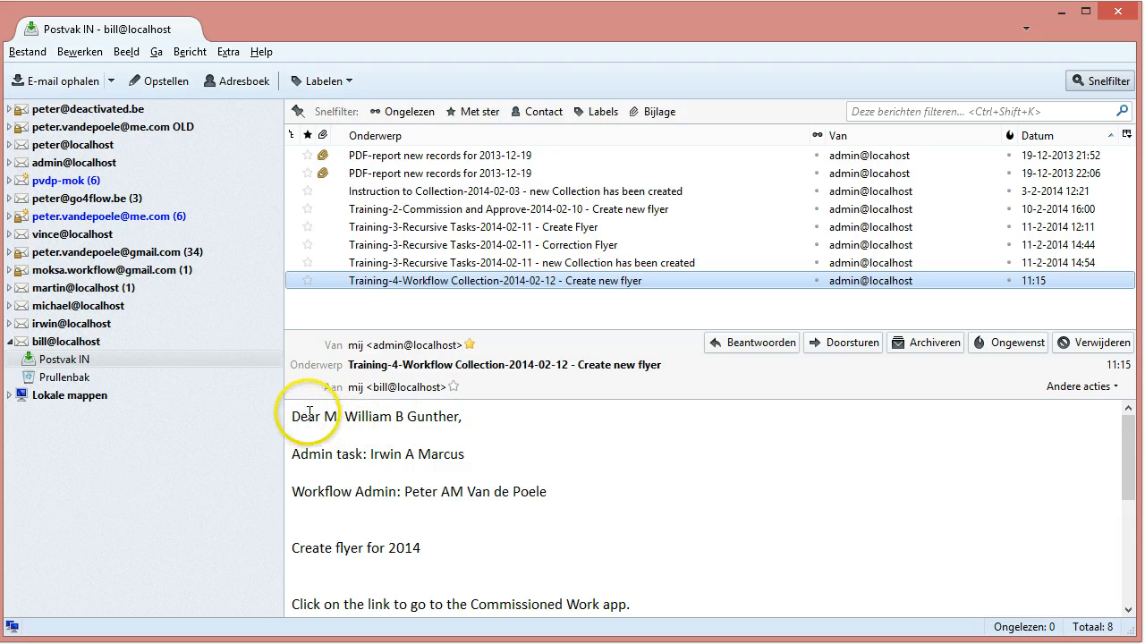
Step: Look through the older Training-3-Recursive Tasks and Training-2-Commission and Approve messages for comparison
{"action": "left_click", "coordinate": [466, 265]}
{"action": "left_click", "coordinate": [460, 244]}
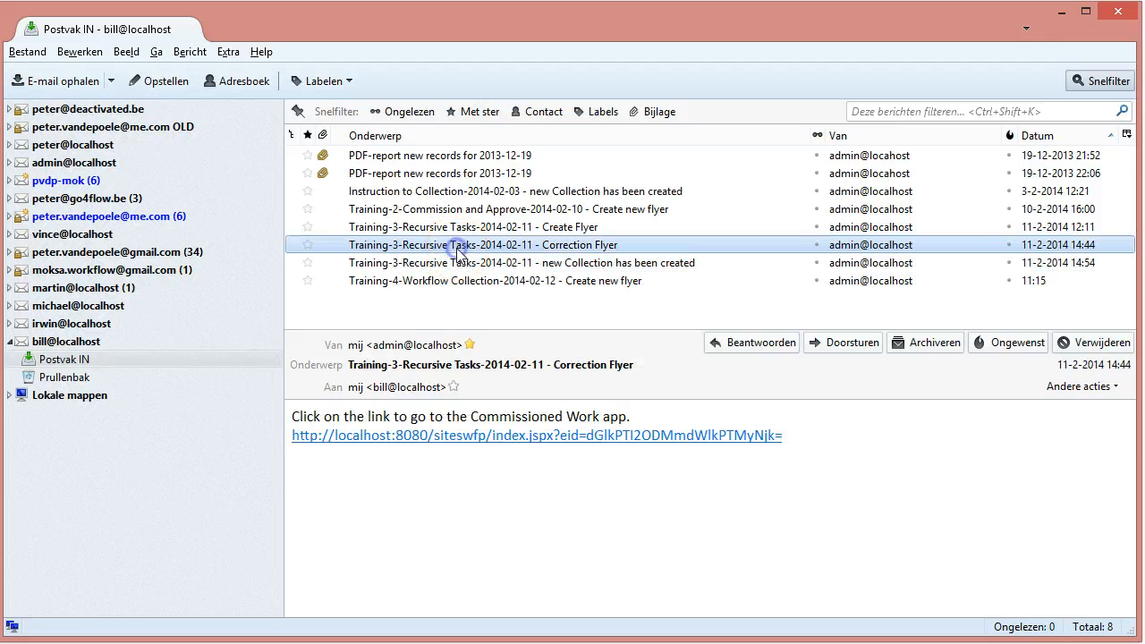
{"action": "left_click", "coordinate": [459, 229]}
{"action": "left_click", "coordinate": [454, 209]}
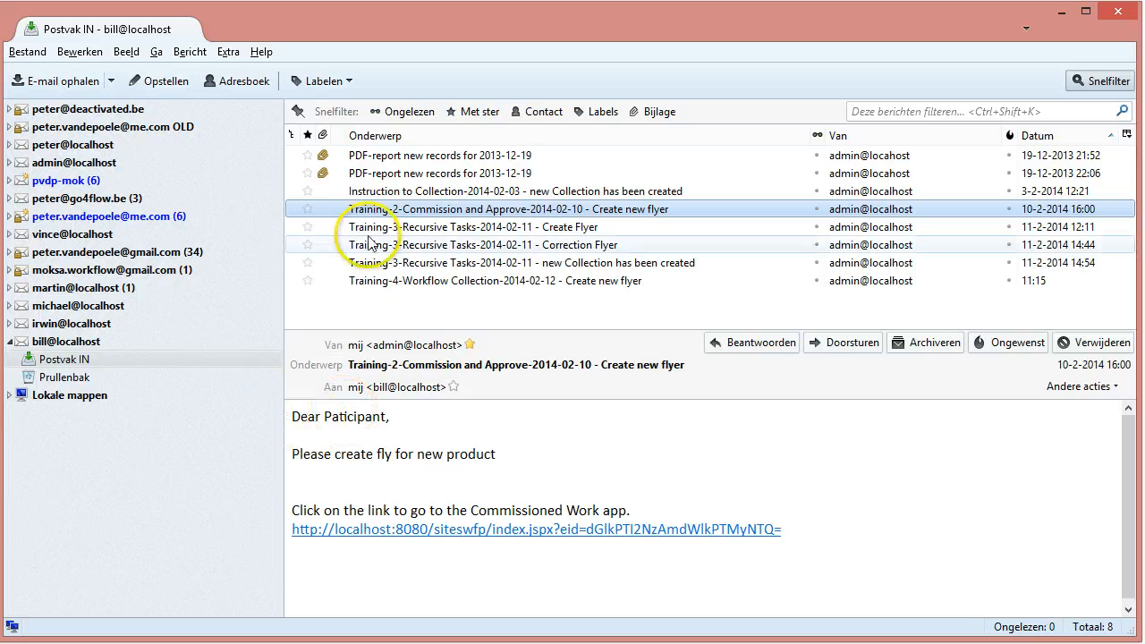
Step: Read the instructions and provided records in the Training-4 message and follow its link to the Commissioned Work app
{"action": "left_click", "coordinate": [391, 283]}
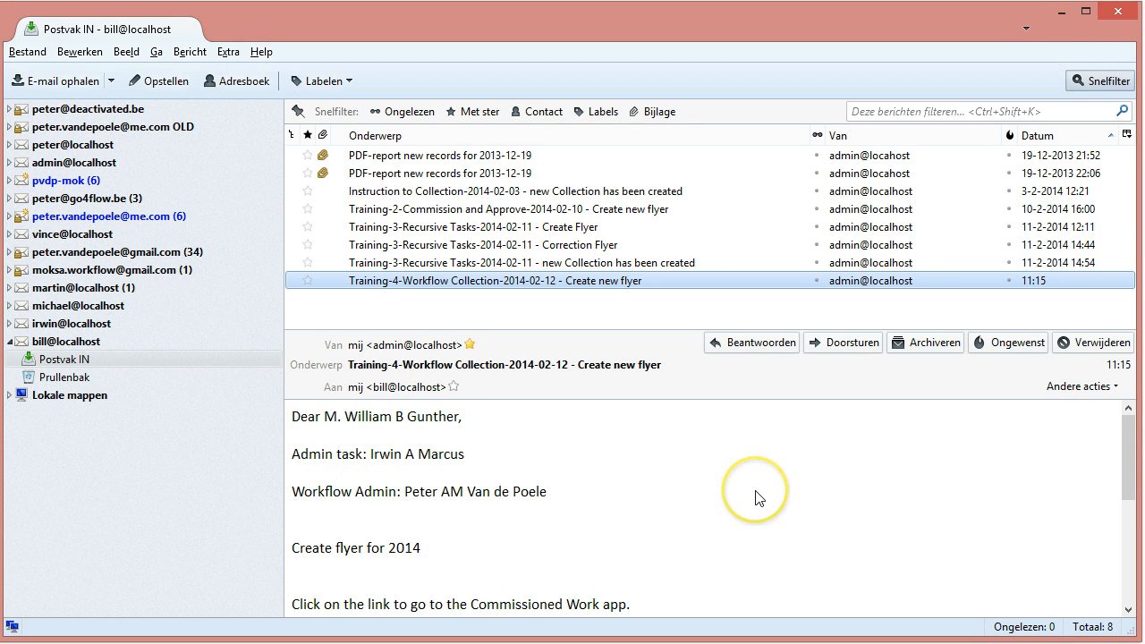
{"action": "scroll", "coordinate": [752, 483], "scroll_direction": "down", "scroll_amount": 3}
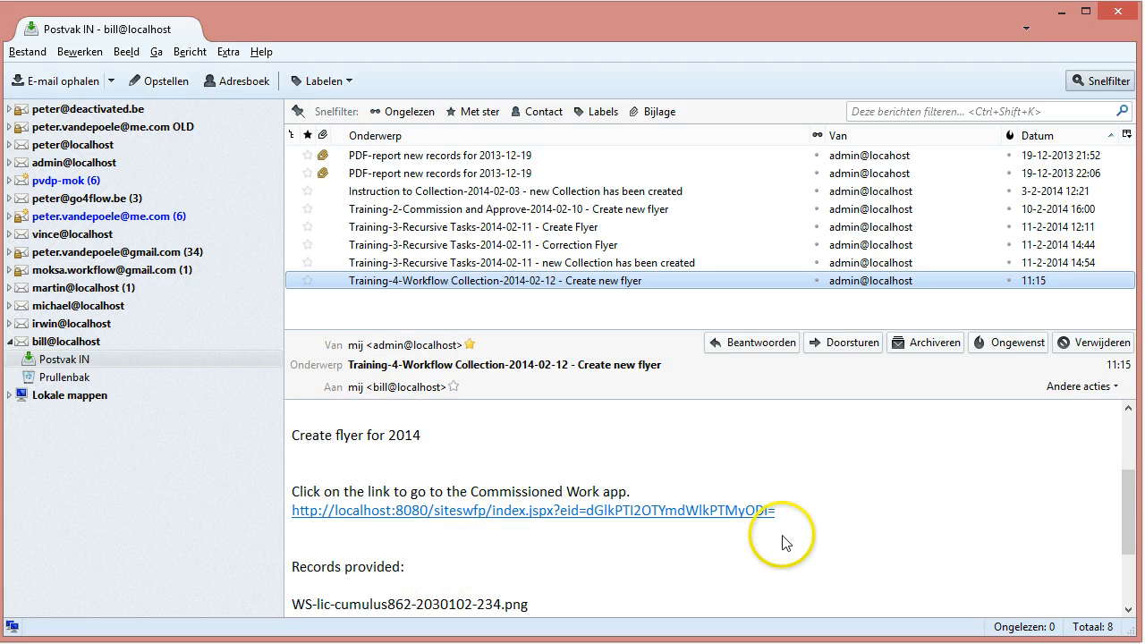
{"action": "scroll", "coordinate": [784, 543], "scroll_direction": "down", "scroll_amount": 3}
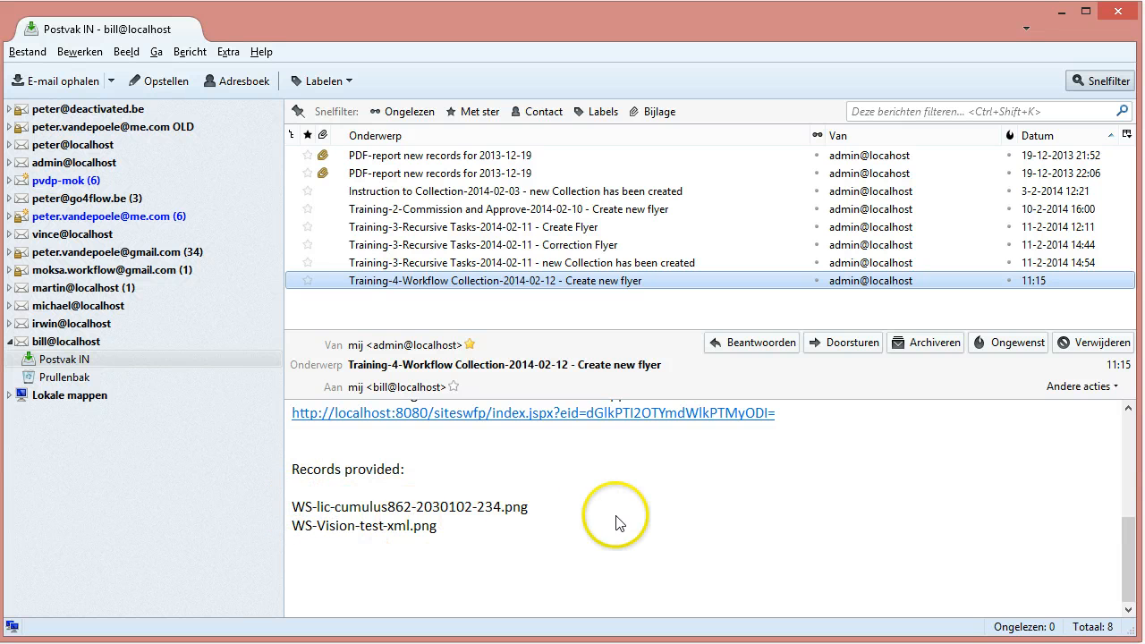
{"action": "scroll", "coordinate": [652, 524], "scroll_direction": "up", "scroll_amount": 2}
{"action": "scroll", "coordinate": [650, 527], "scroll_direction": "up", "scroll_amount": 1}
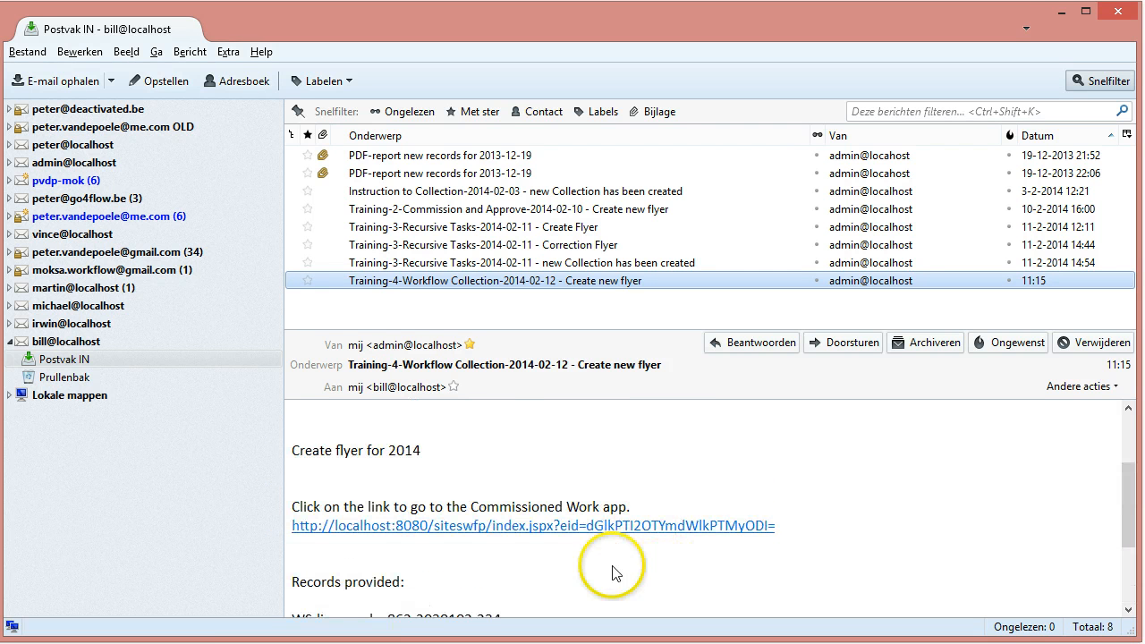
{"action": "left_click", "coordinate": [598, 526]}
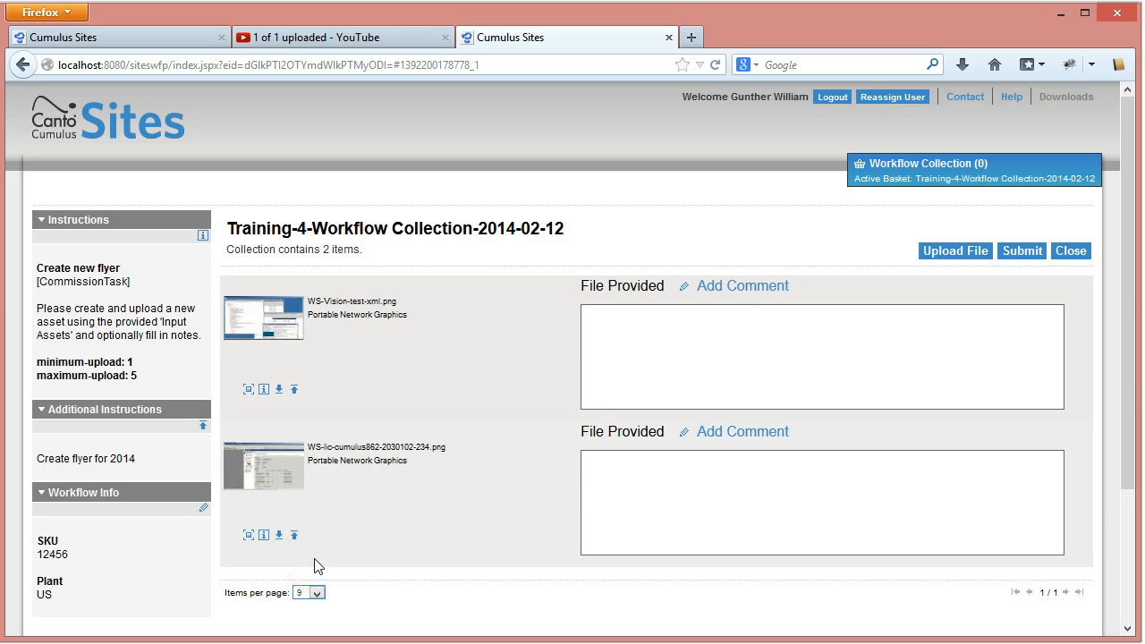
{"action": "left_click", "coordinate": [295, 389]}
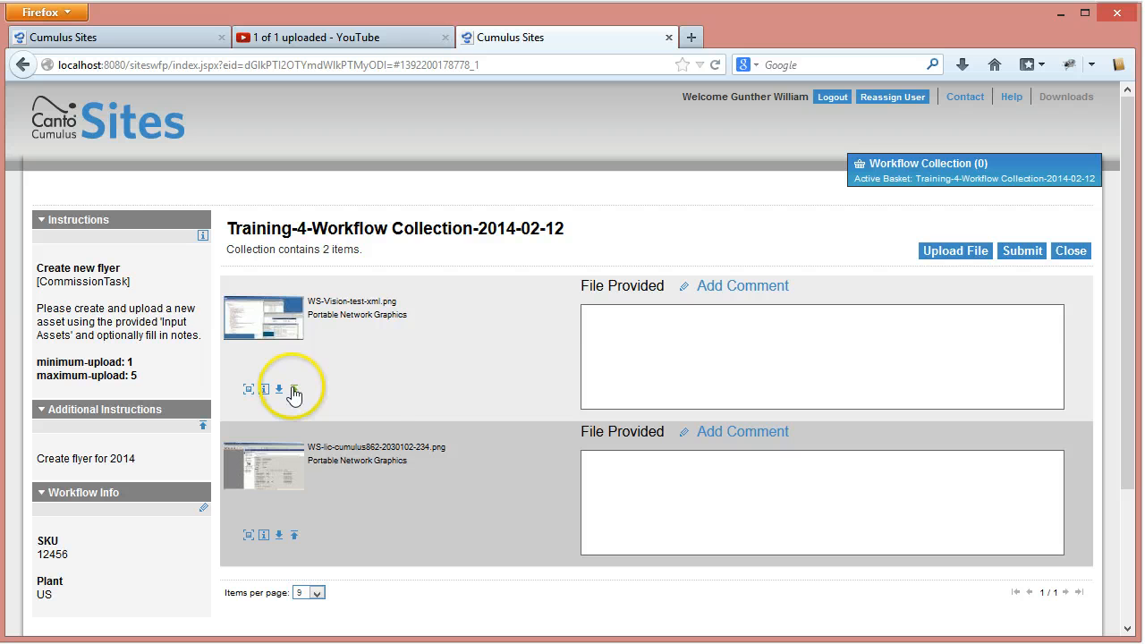
{"action": "left_click", "coordinate": [413, 480]}
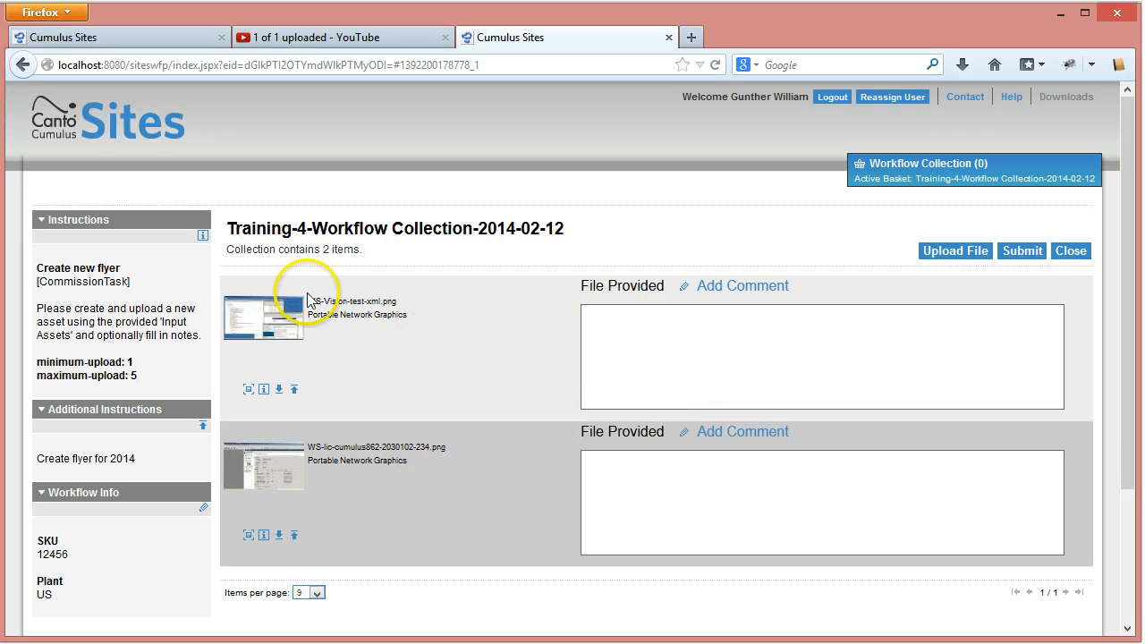
{"action": "left_click", "coordinate": [279, 389]}
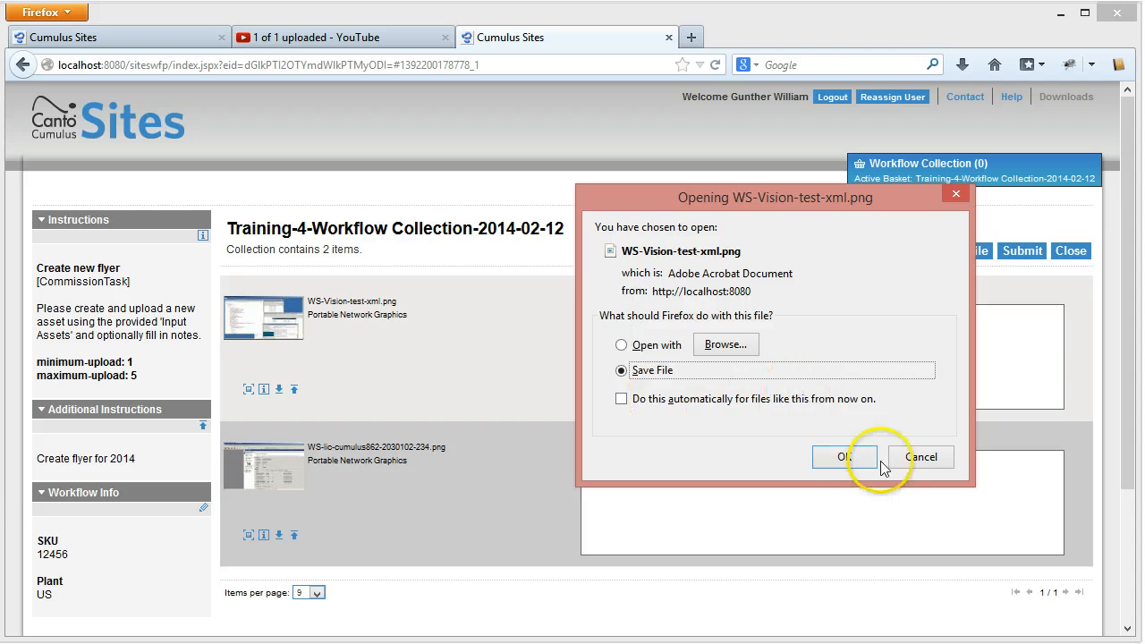
{"action": "left_click", "coordinate": [844, 457]}
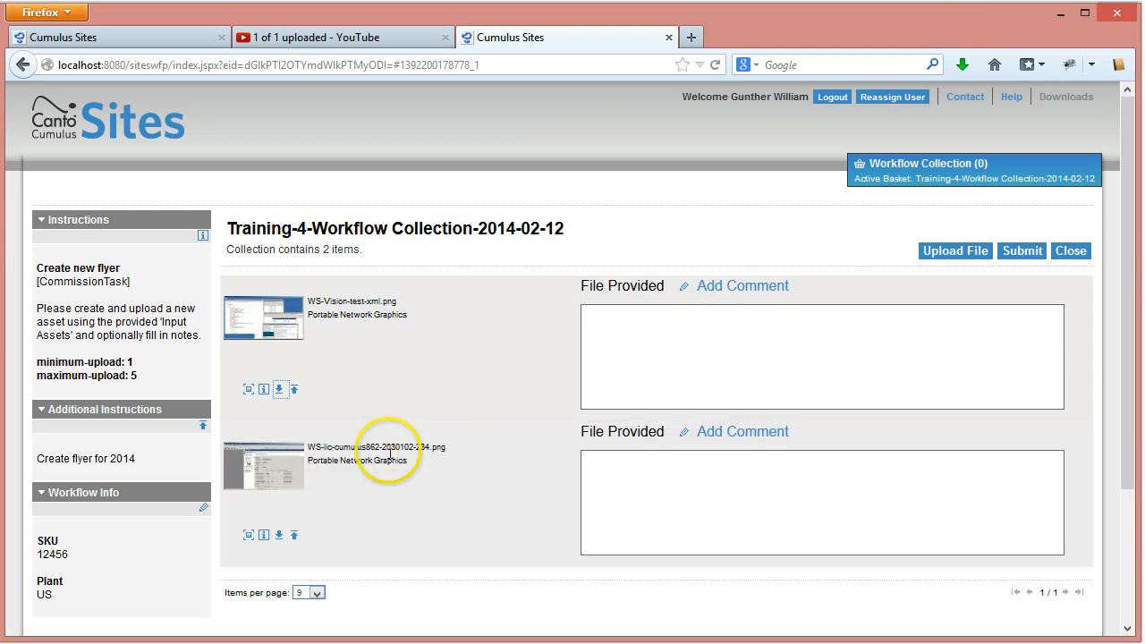
{"action": "left_click", "coordinate": [279, 535]}
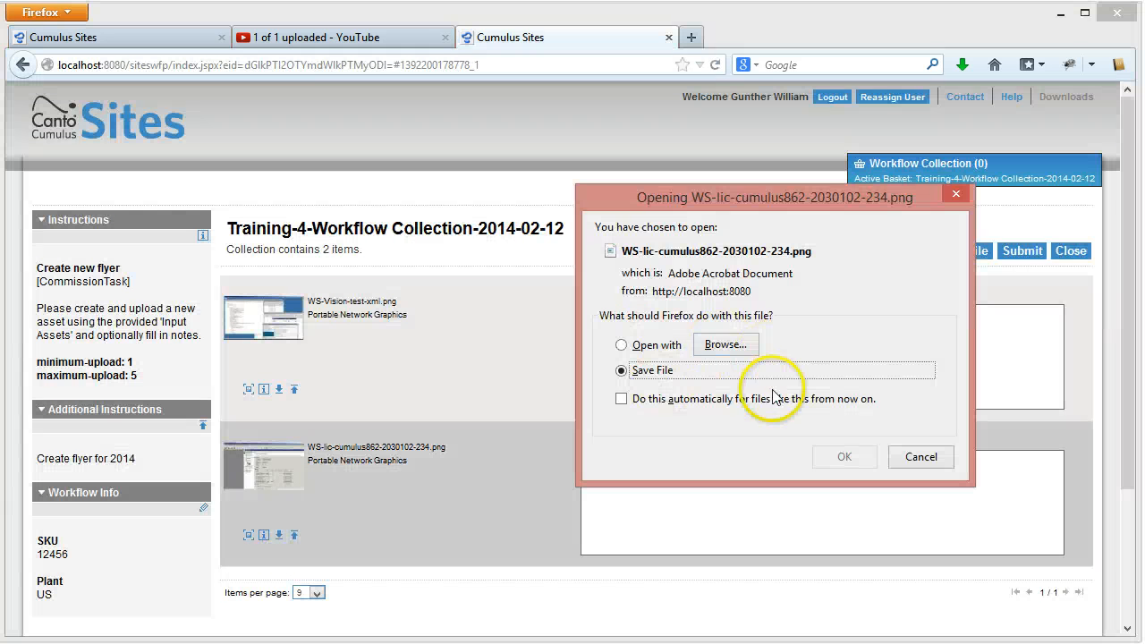
{"action": "left_click", "coordinate": [818, 456]}
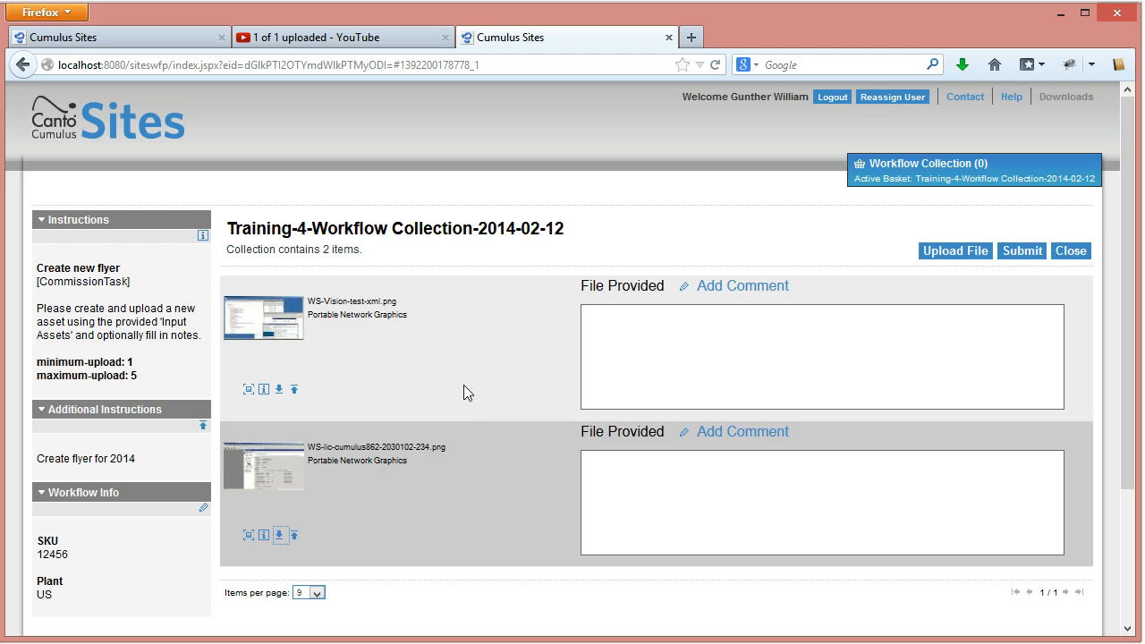
Step: View the task's file upload dialog, dismiss it without choosing a file, and close the task and its browser tab
{"action": "left_click", "coordinate": [968, 252]}
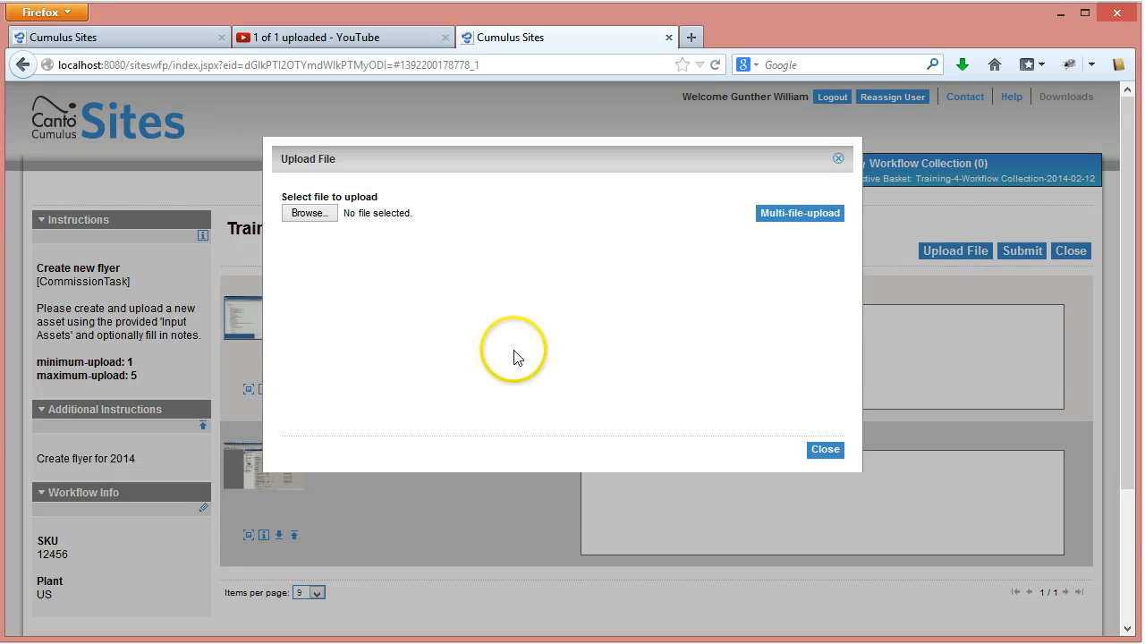
{"action": "left_click", "coordinate": [825, 449]}
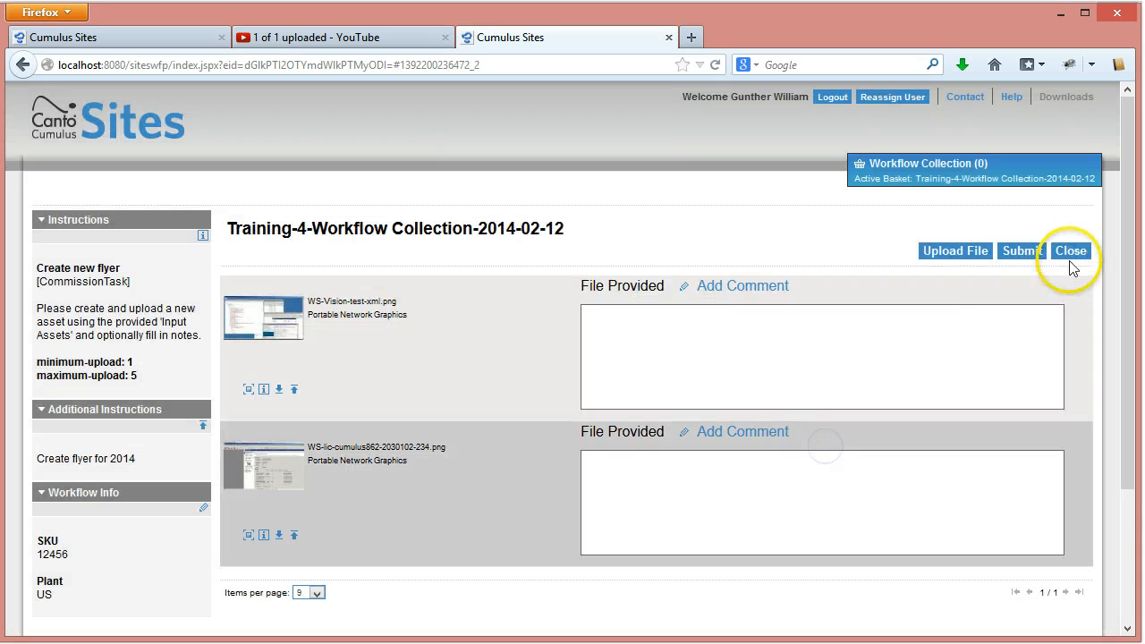
{"action": "left_click", "coordinate": [1073, 255]}
{"action": "left_click", "coordinate": [1015, 309]}
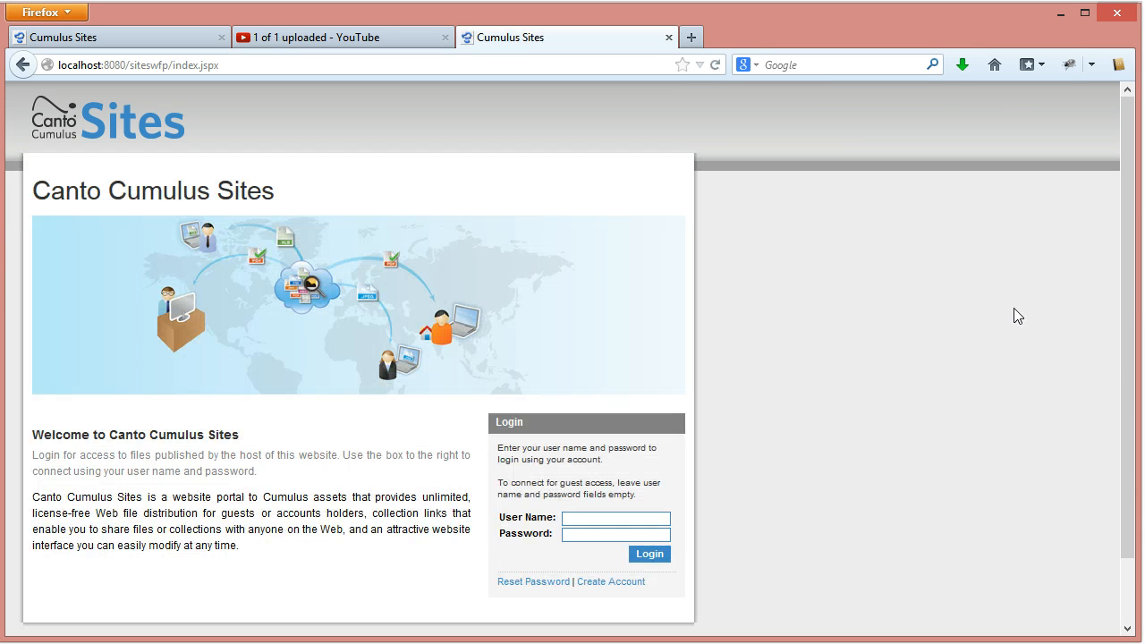
{"action": "left_click", "coordinate": [980, 345]}
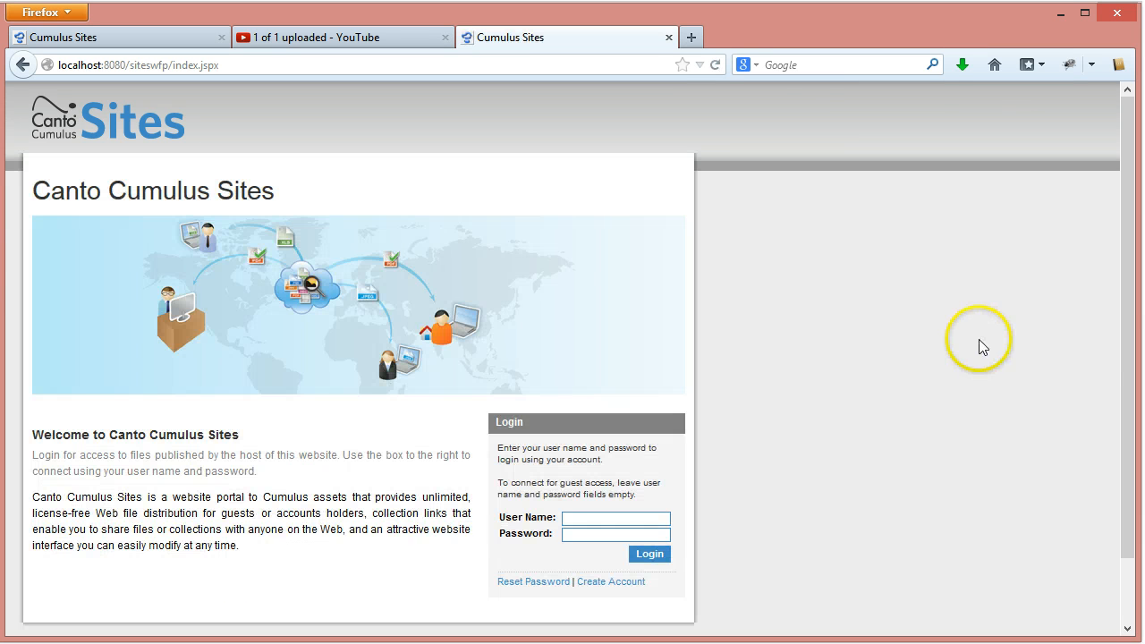
{"action": "left_click", "coordinate": [668, 37]}
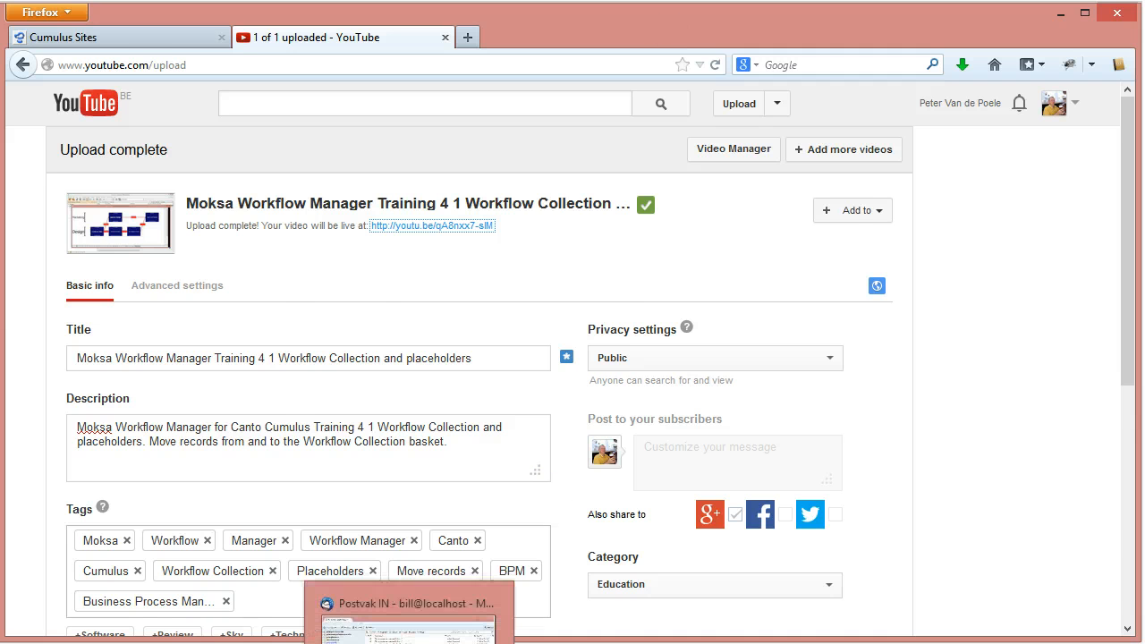
Step: Return to Thunderbird and reopen the Create new flyer task through the link in the Training-4 message
{"action": "left_click", "coordinate": [410, 643]}
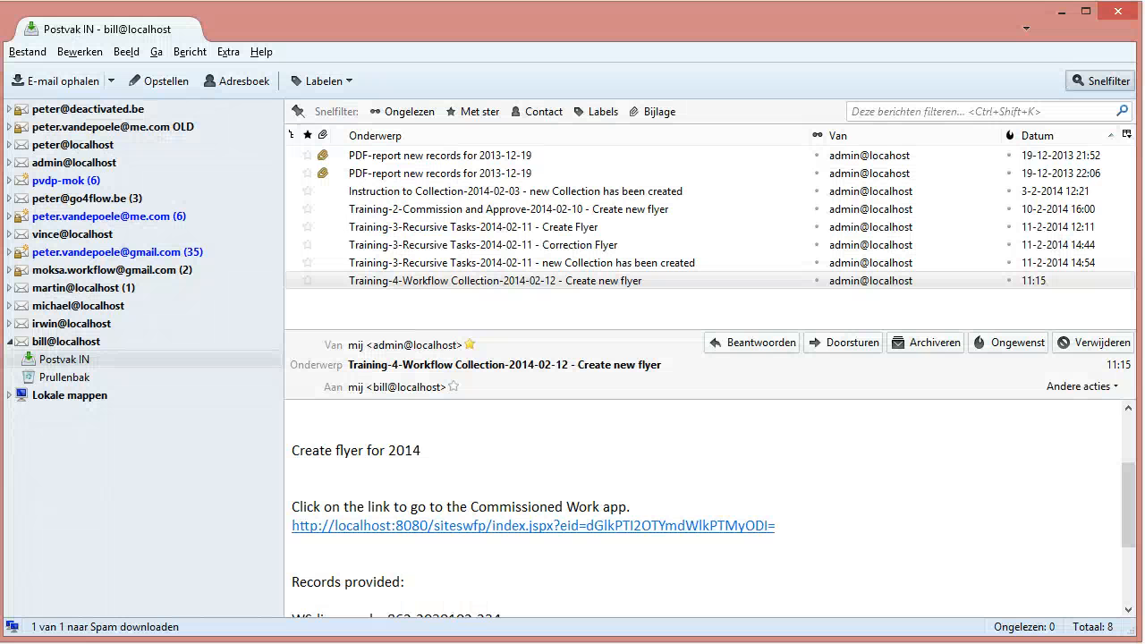
{"action": "left_click", "coordinate": [427, 535]}
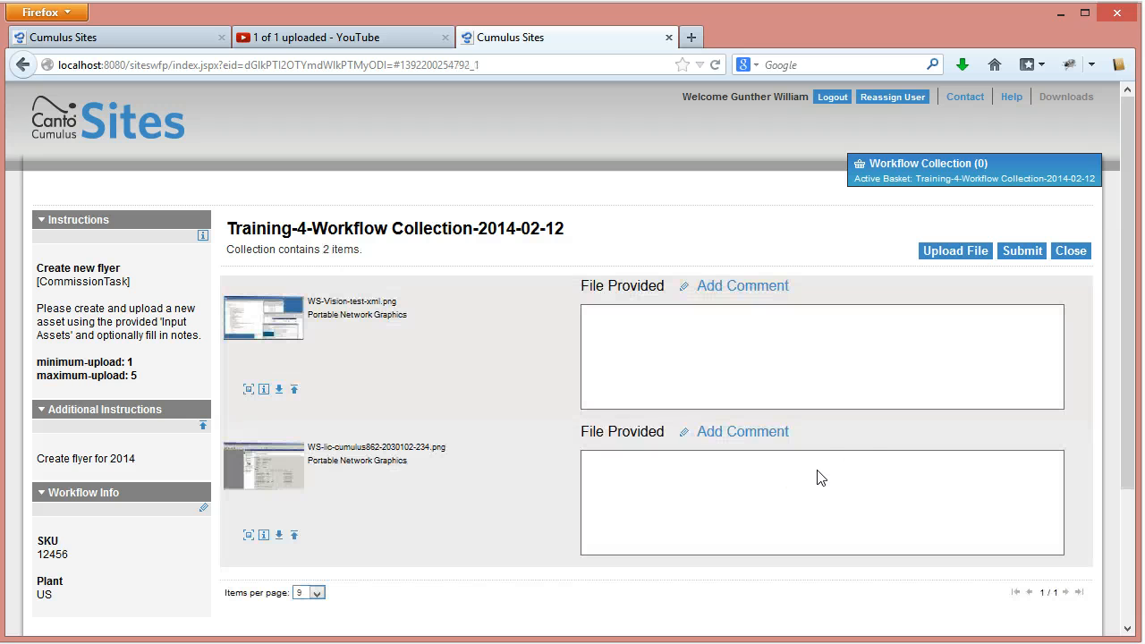
Step: Upload MainFlow_1.pdf from the desktop (Bureaublad) folder to the Create new flyer task and dismiss the upload dialog
{"action": "left_click", "coordinate": [948, 254]}
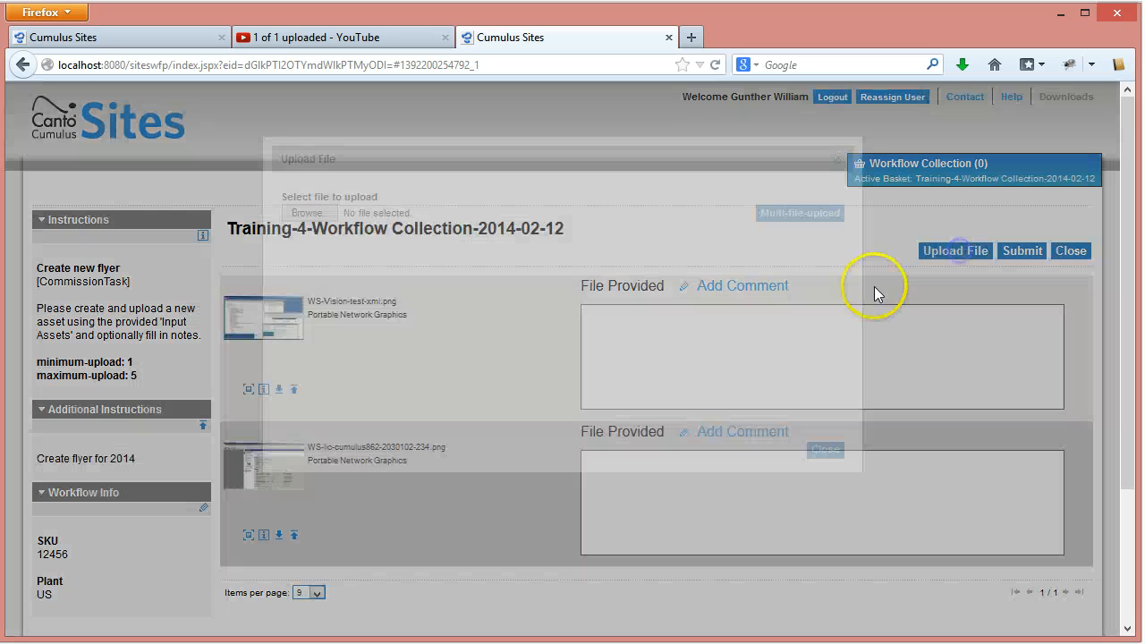
{"action": "left_click", "coordinate": [306, 214]}
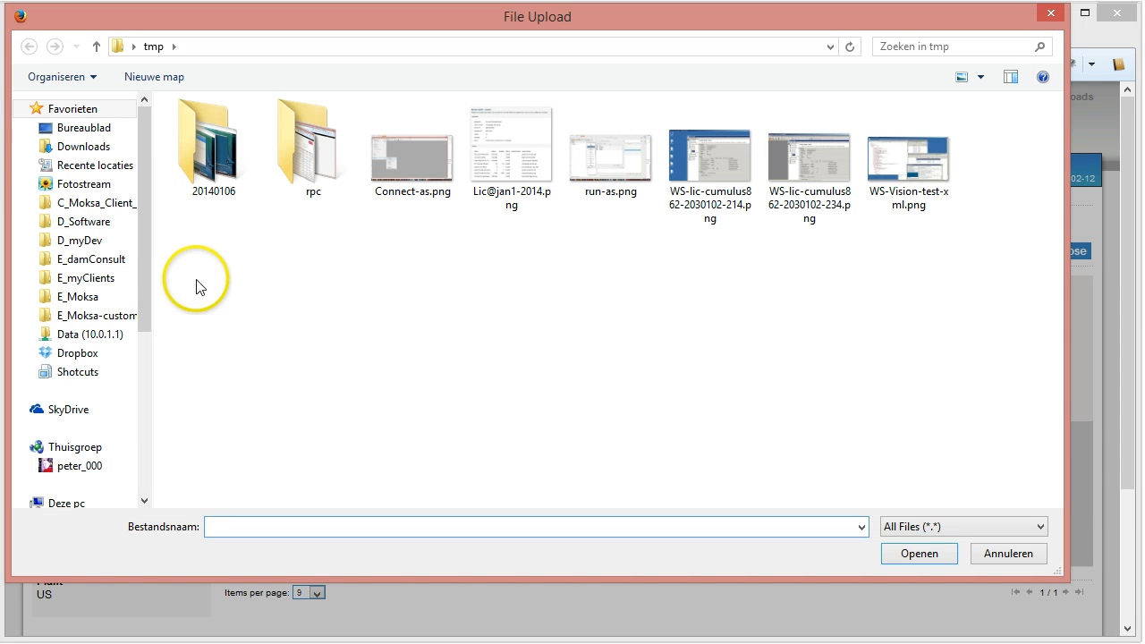
{"action": "left_click", "coordinate": [114, 127]}
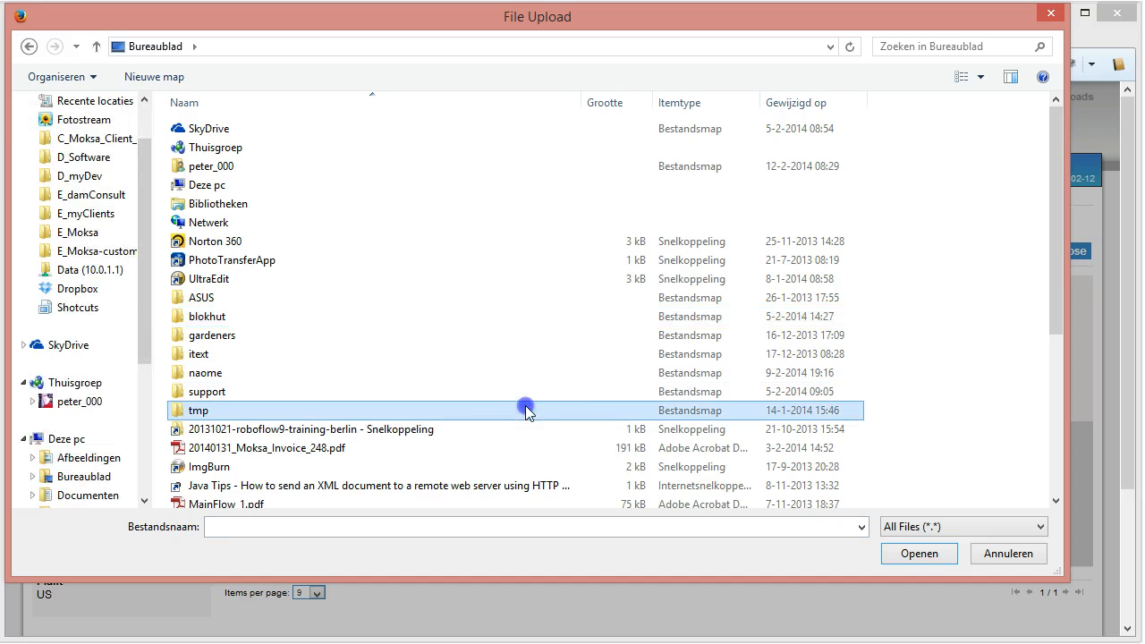
{"action": "left_click", "coordinate": [230, 504]}
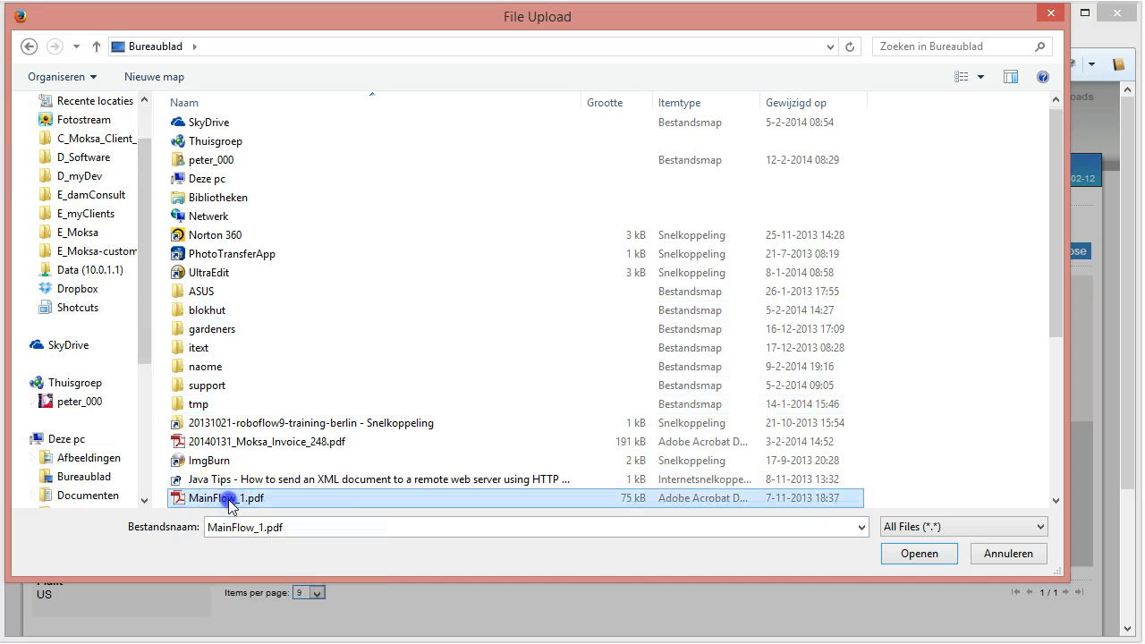
{"action": "left_click", "coordinate": [913, 555]}
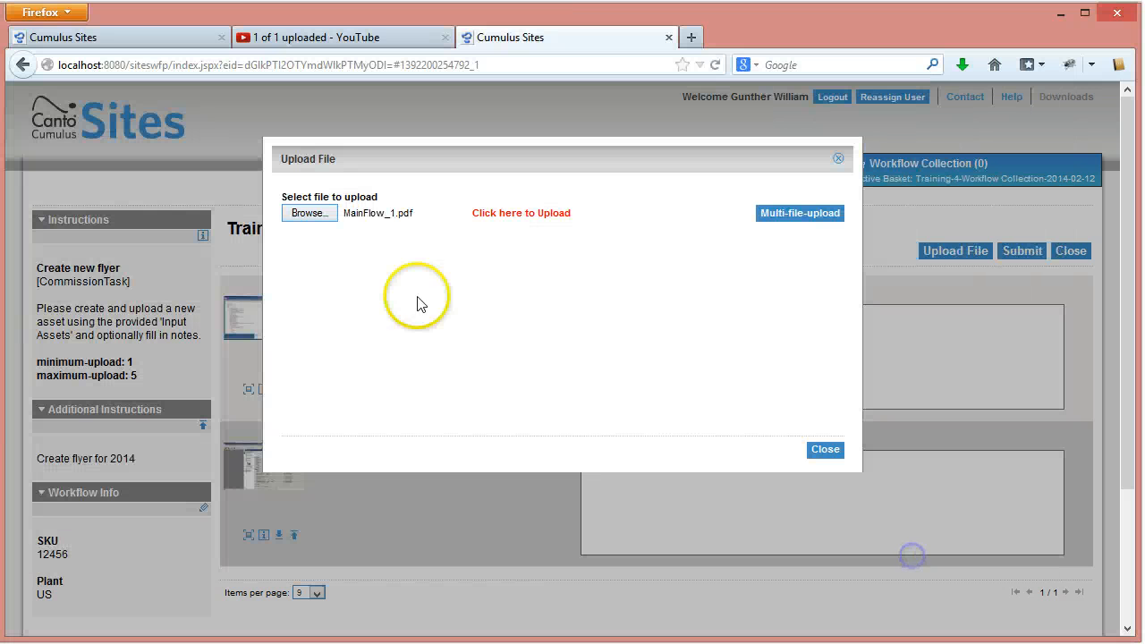
{"action": "left_click", "coordinate": [521, 214]}
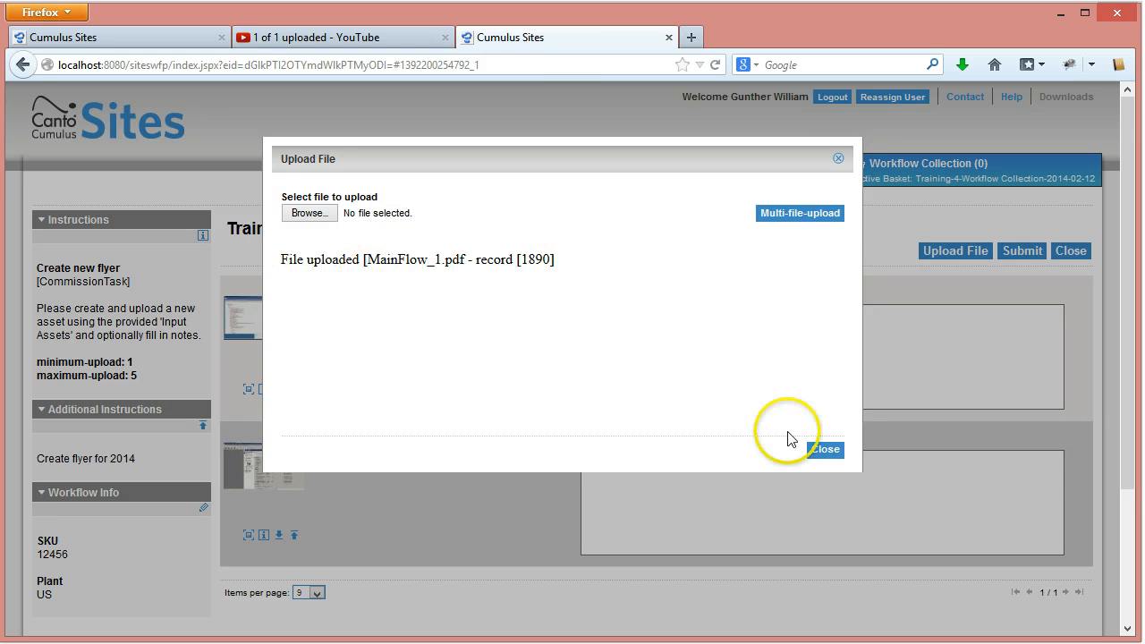
{"action": "left_click", "coordinate": [817, 451]}
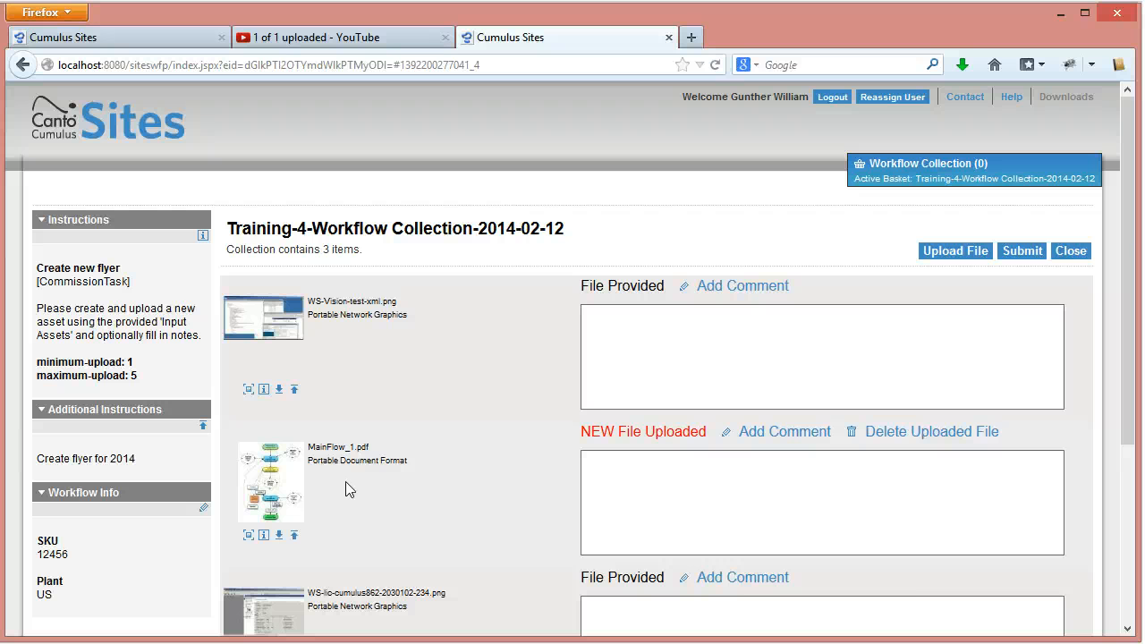
Step: Submit the Create new flyer task, confirm the submission, and close the task's browser tab
{"action": "left_click", "coordinate": [1035, 255]}
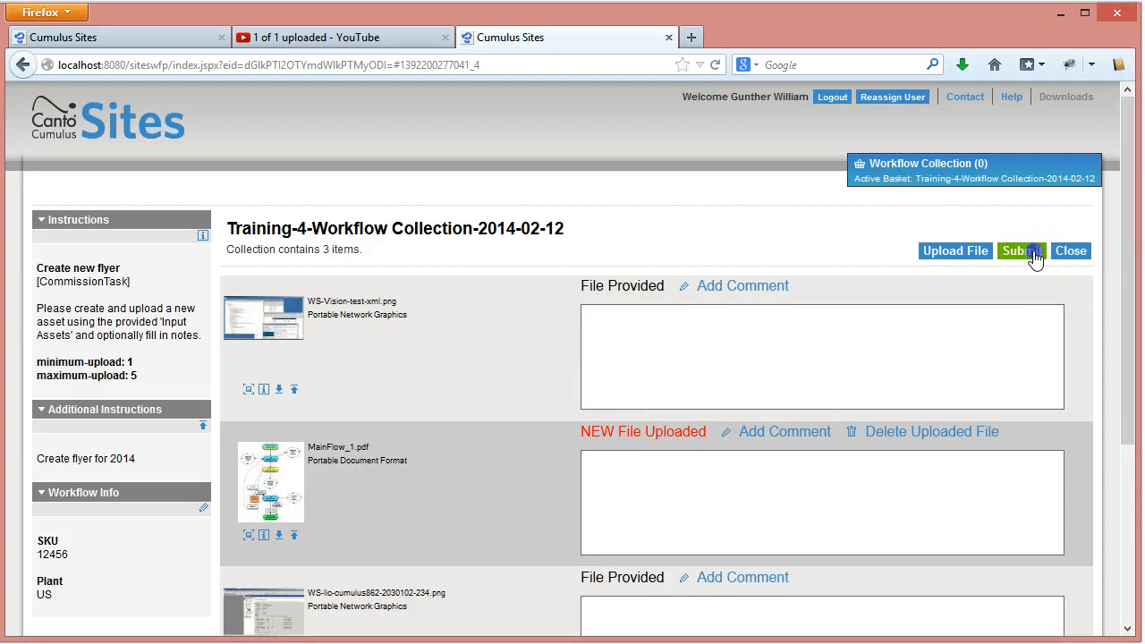
{"action": "left_click", "coordinate": [754, 230]}
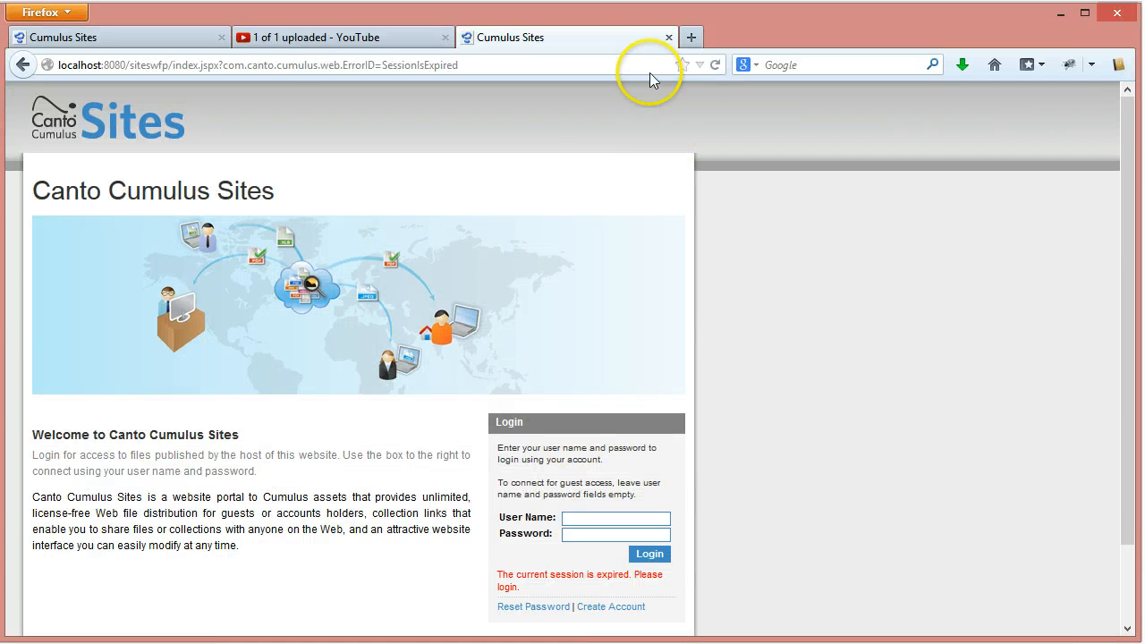
{"action": "left_click", "coordinate": [668, 36]}
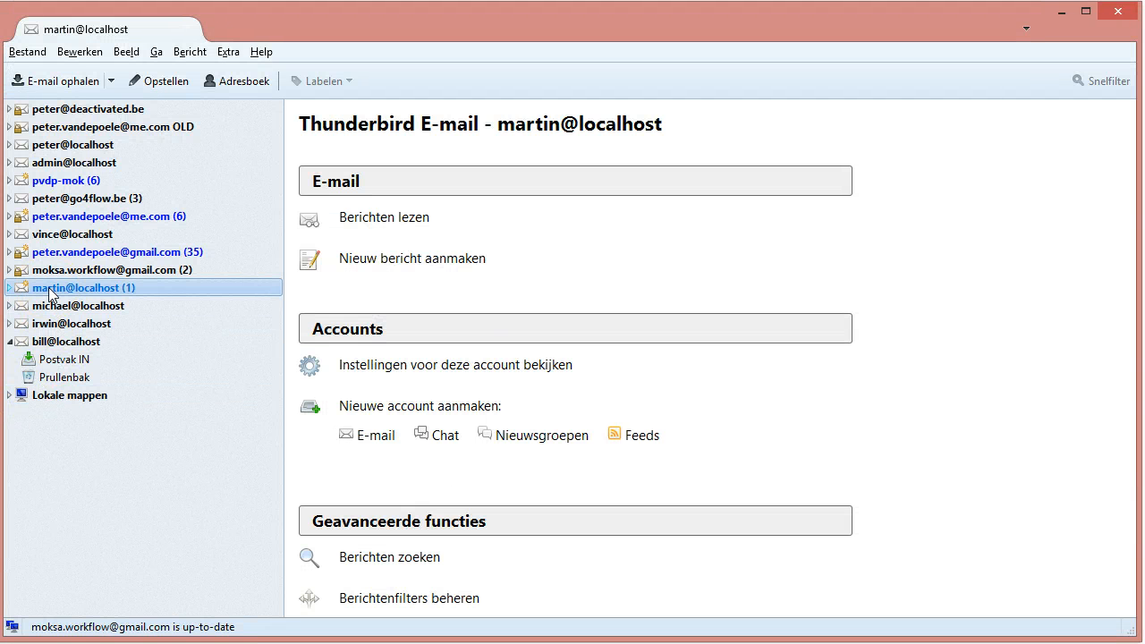
Step: Switch to Thunderbird and open the approval app through the link in the Marketing participant's Training-4 Approve Design message
{"action": "left_click", "coordinate": [10, 288]}
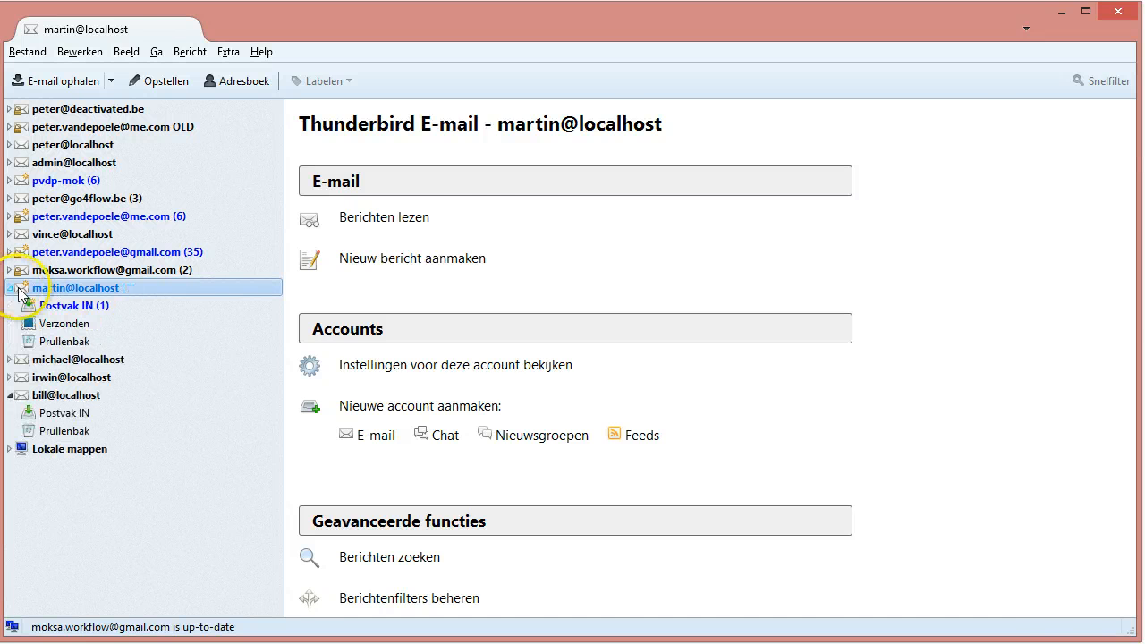
{"action": "left_click", "coordinate": [54, 306]}
{"action": "left_click", "coordinate": [416, 316]}
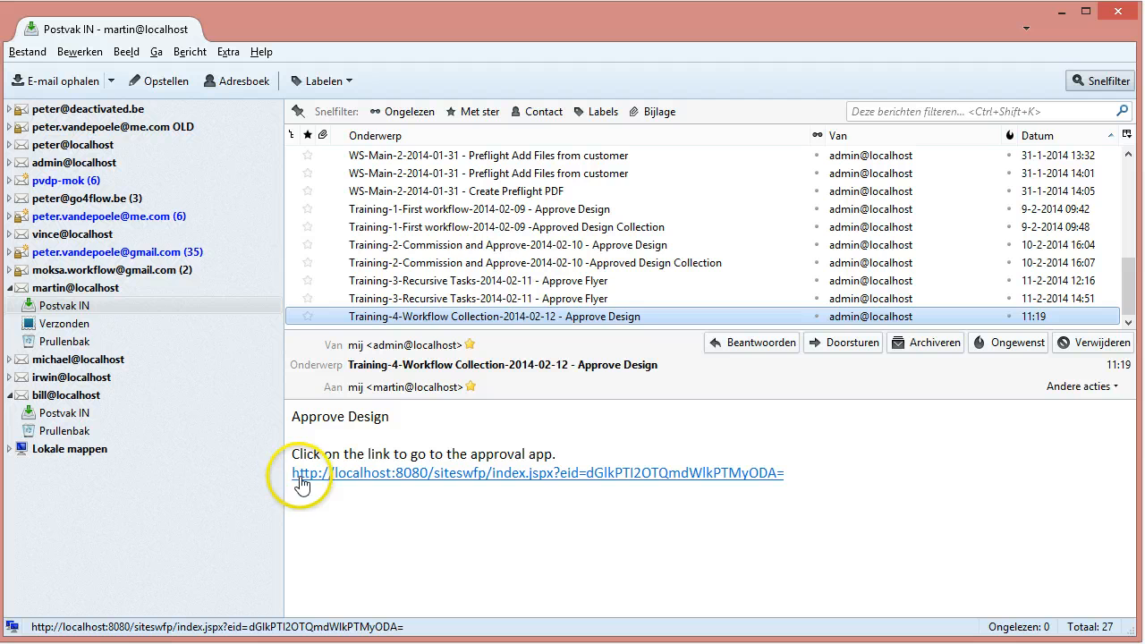
{"action": "left_click", "coordinate": [453, 476]}
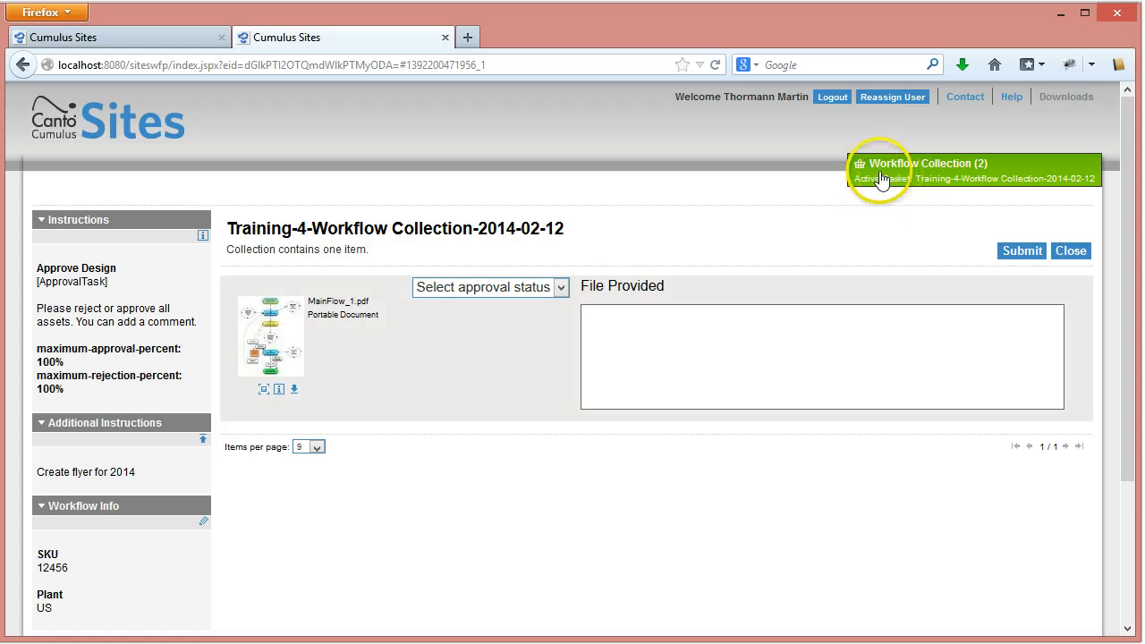
Step: View the records in the Workflow Collection basket and close the basket
{"action": "left_click", "coordinate": [973, 176]}
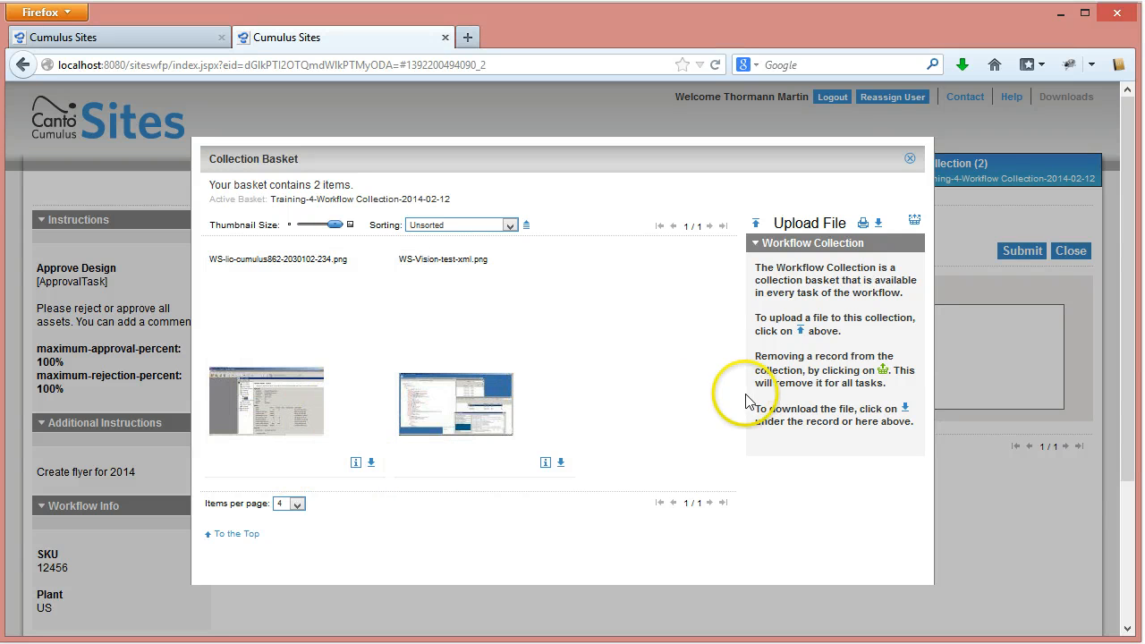
{"action": "left_click", "coordinate": [908, 159]}
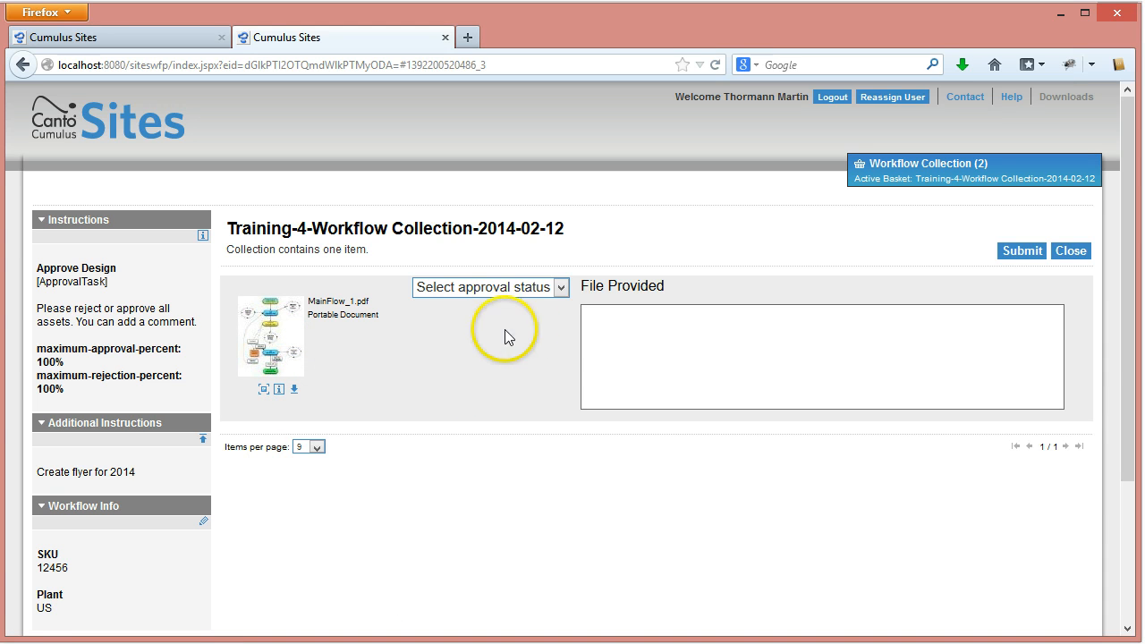
Step: Set the approval status of MainFlow_1.pdf to Approve and save the comment "design is ok"
{"action": "left_click", "coordinate": [562, 287]}
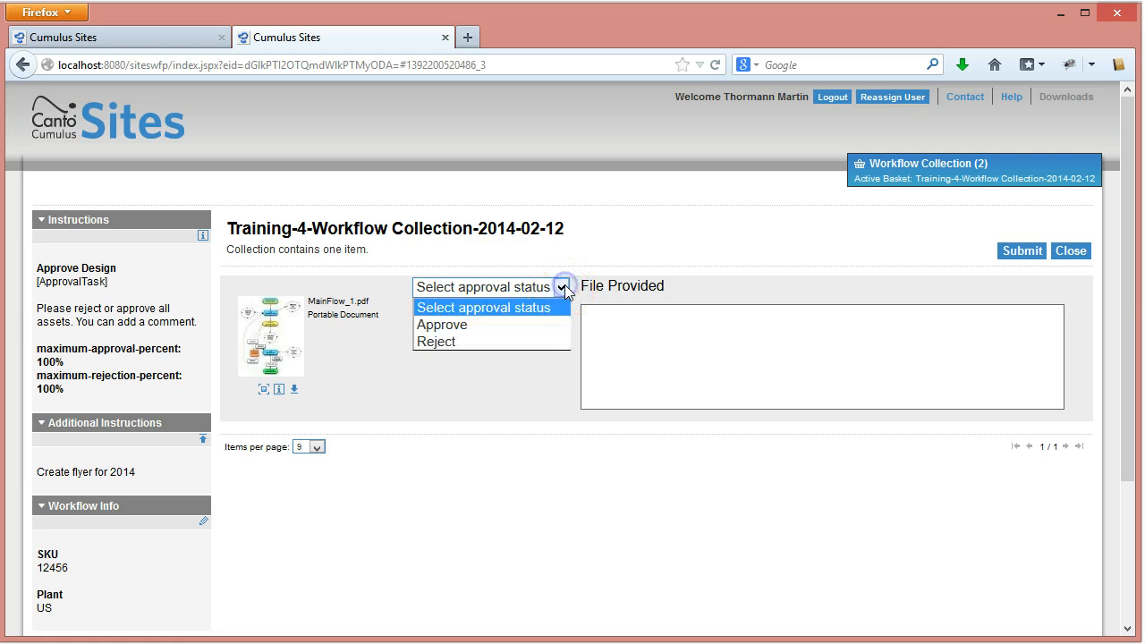
{"action": "left_click", "coordinate": [430, 333]}
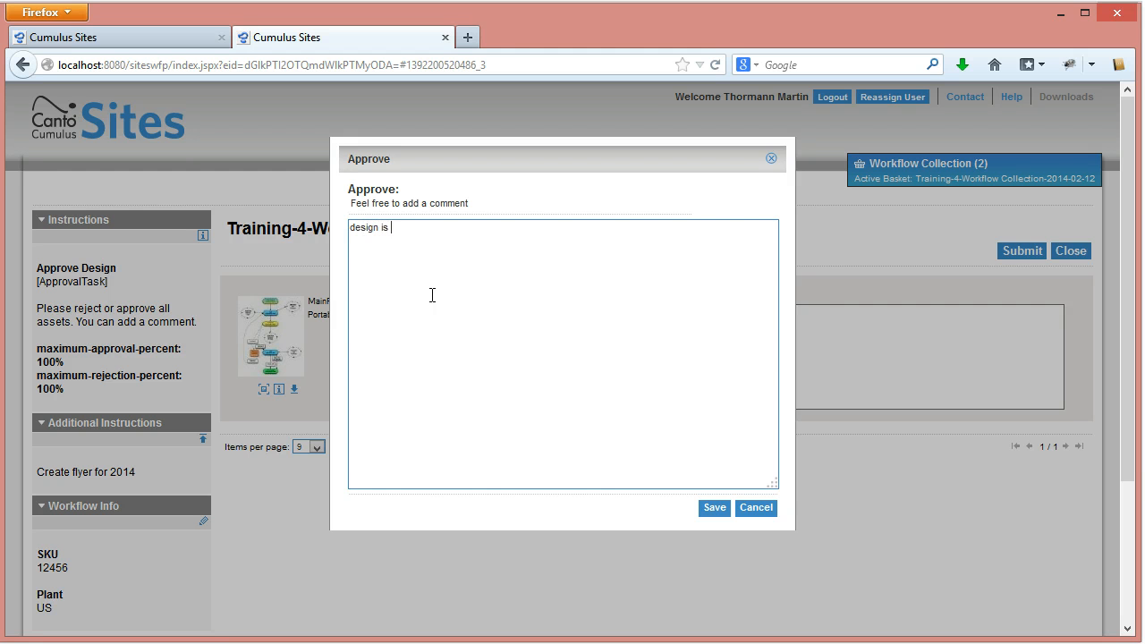
{"action": "left_click", "coordinate": [715, 510]}
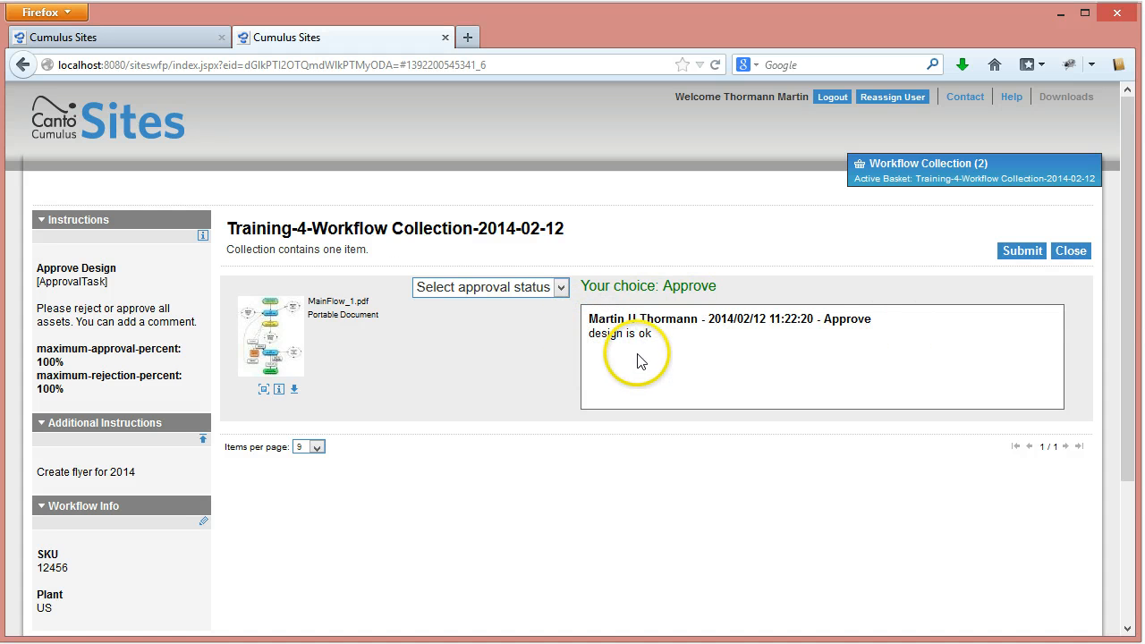
Step: Submit the Approve Design task and close its browser tab
{"action": "left_click", "coordinate": [1021, 245]}
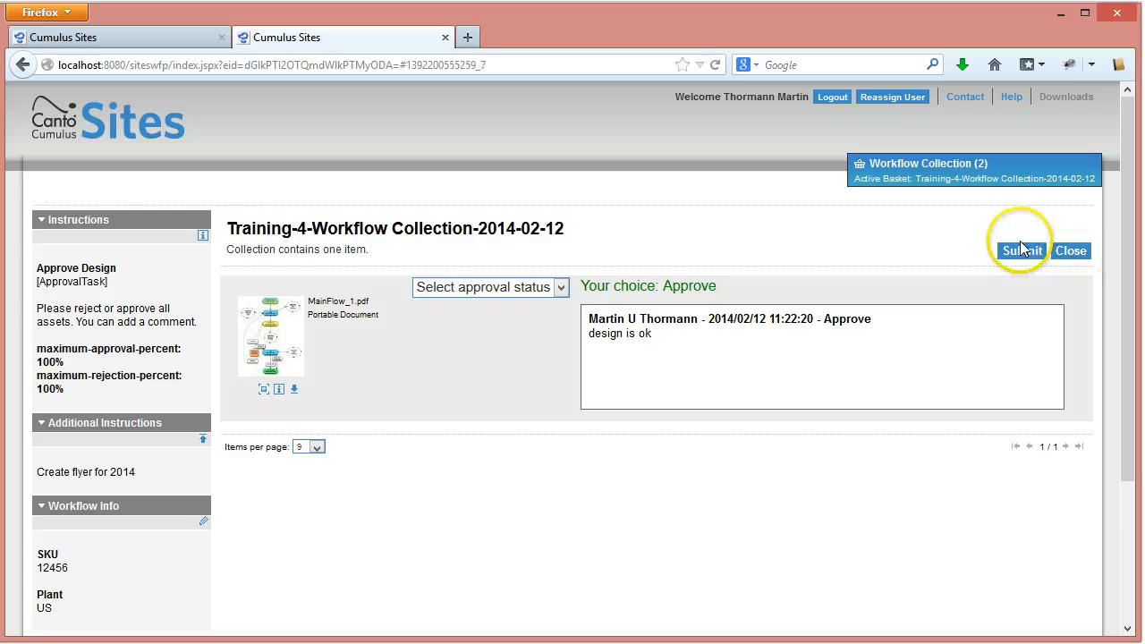
{"action": "left_click", "coordinate": [1021, 248]}
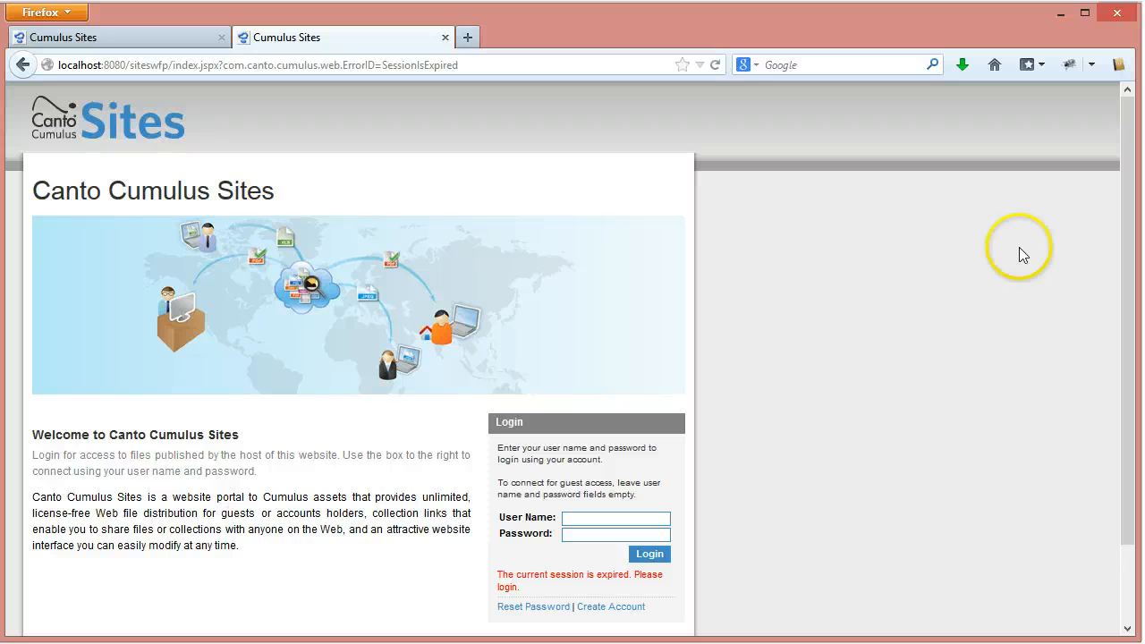
{"action": "left_click", "coordinate": [445, 36]}
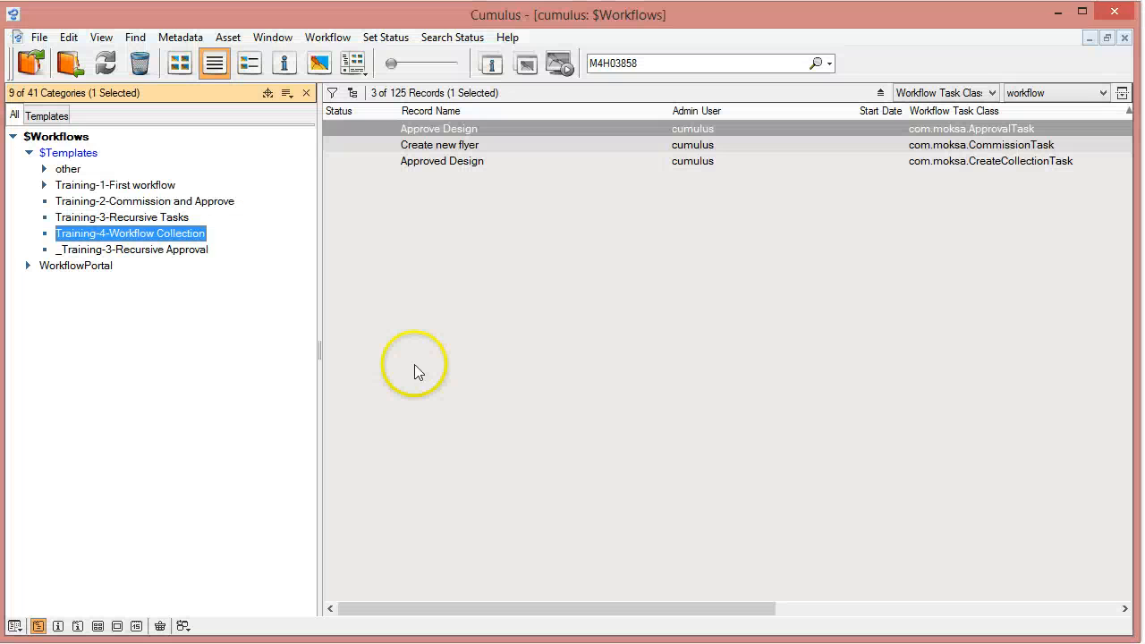
Step: Switch to Cumulus and examine the Training-4-Workflow Collection workflow graph, enlarged to show the Design tasks and the Move Collection to records task
{"action": "left_click", "coordinate": [326, 38]}
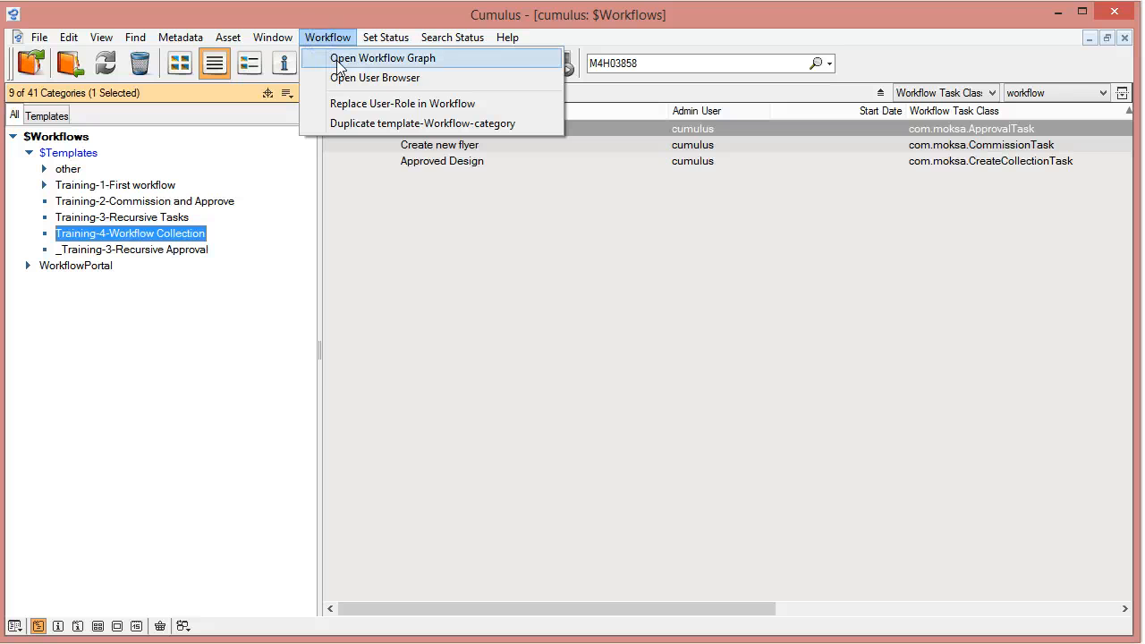
{"action": "left_click", "coordinate": [338, 59]}
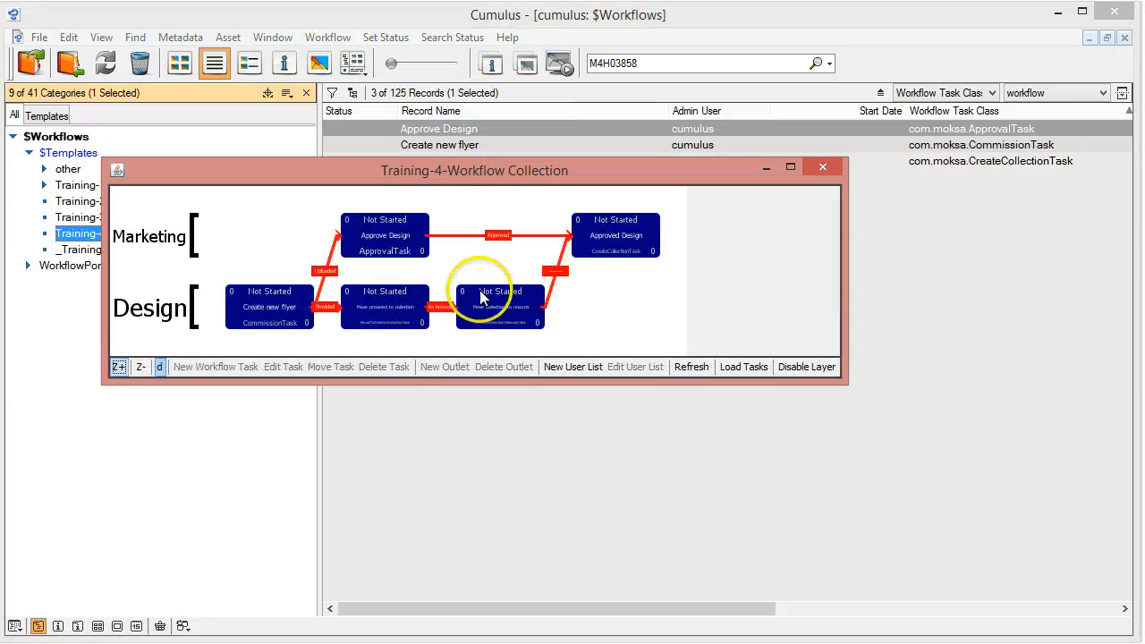
{"action": "left_click", "coordinate": [488, 315]}
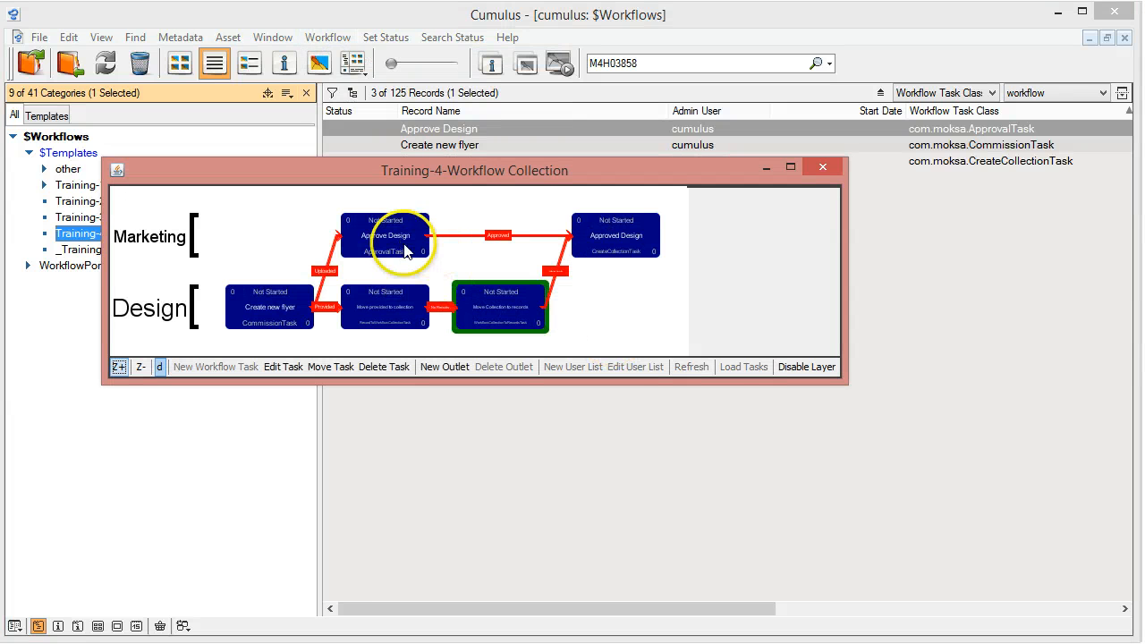
{"action": "left_click_drag", "start_coordinate": [845, 383], "coordinate": [959, 541]}
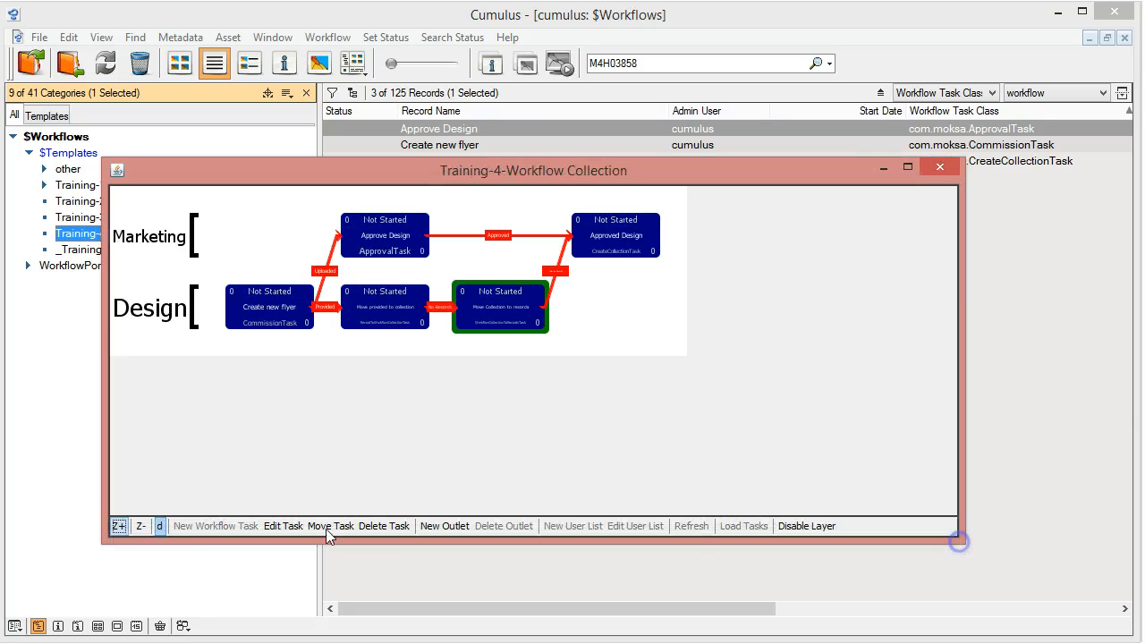
{"action": "left_click", "coordinate": [117, 527]}
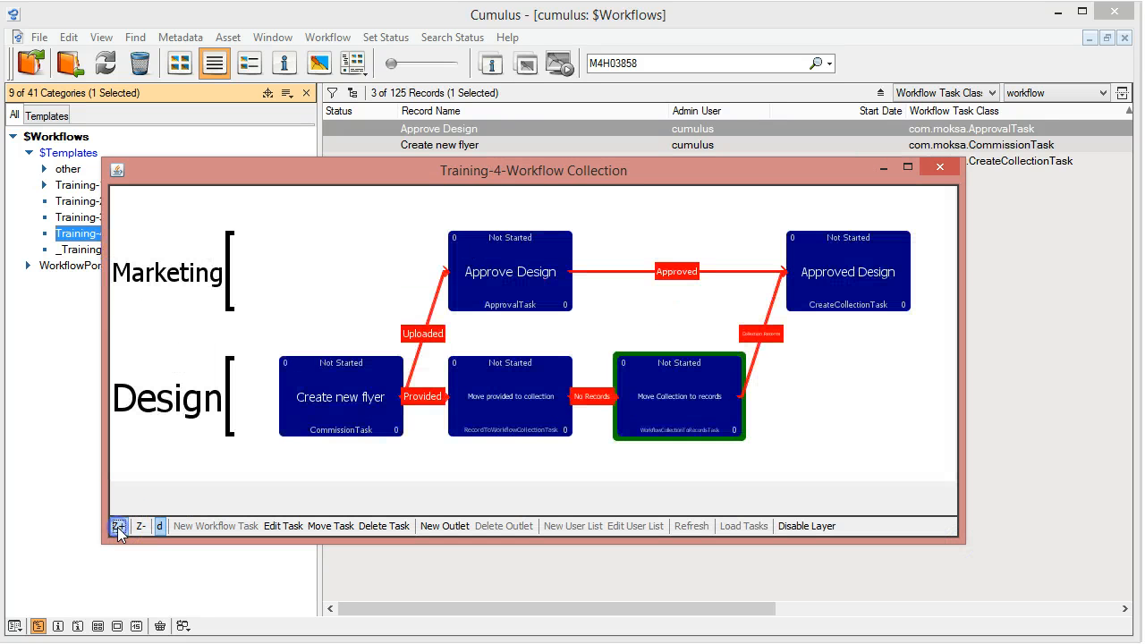
{"action": "left_click", "coordinate": [183, 421]}
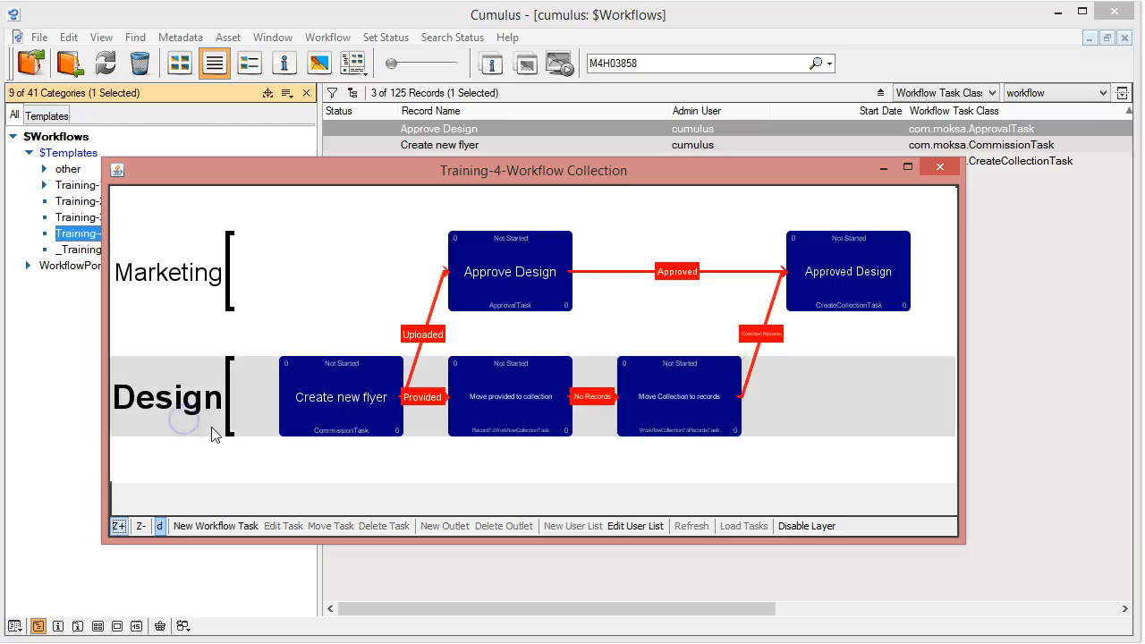
{"action": "left_click", "coordinate": [741, 412]}
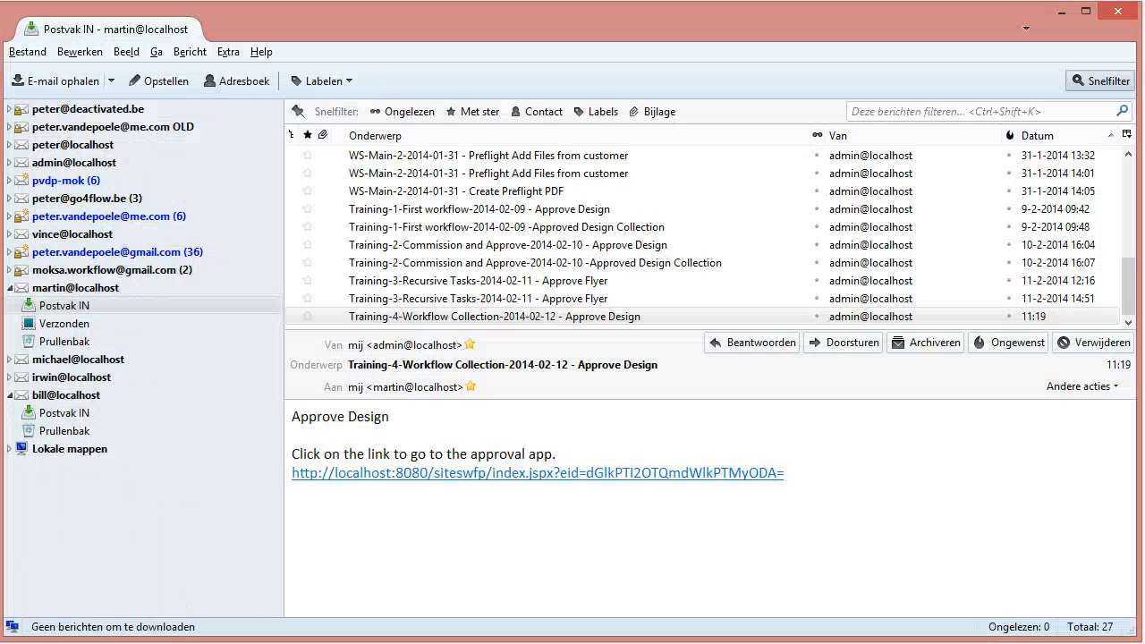
Step: Return to Thunderbird, fetch new mail, and follow the collection link in the Marketing participant's Training-4 Approved Design Collection message
{"action": "left_click", "coordinate": [55, 395]}
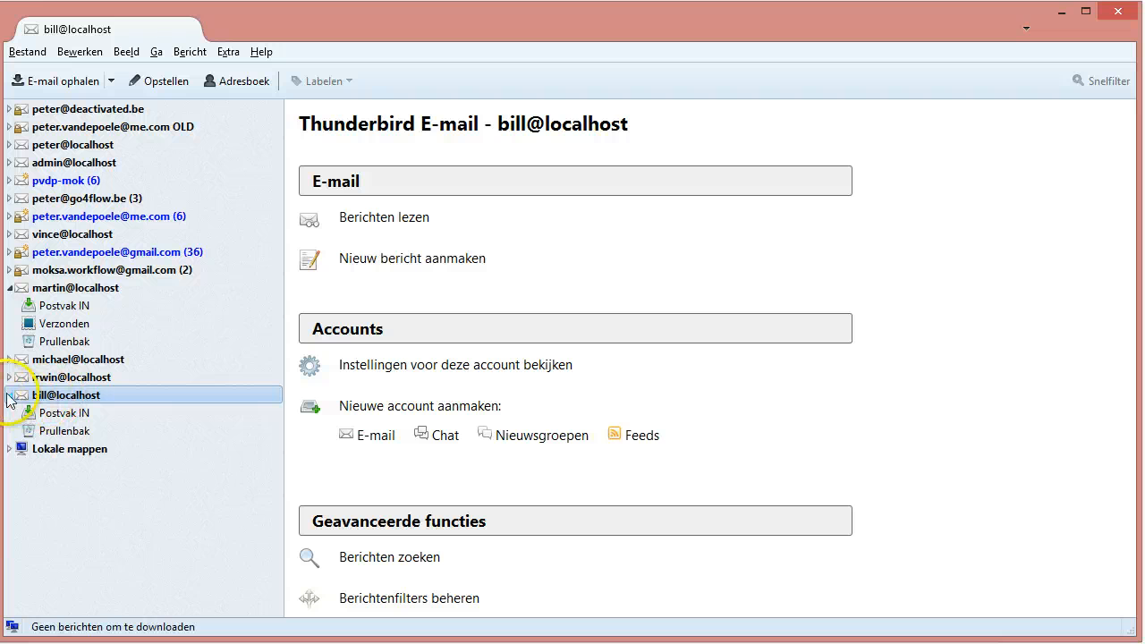
{"action": "left_click", "coordinate": [63, 88]}
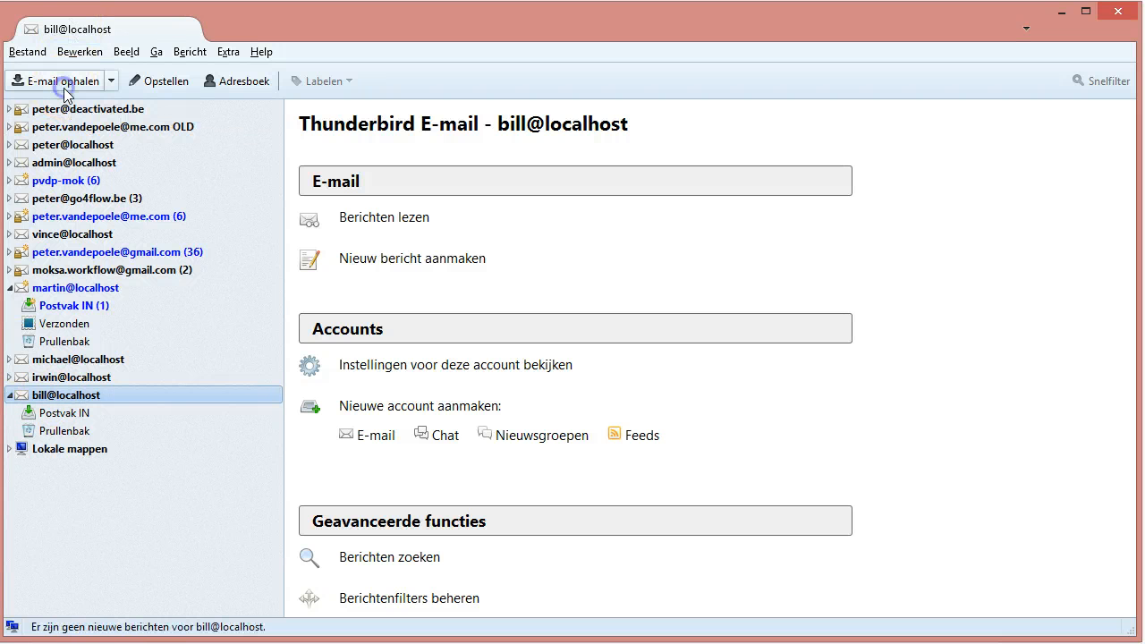
{"action": "left_click", "coordinate": [57, 307]}
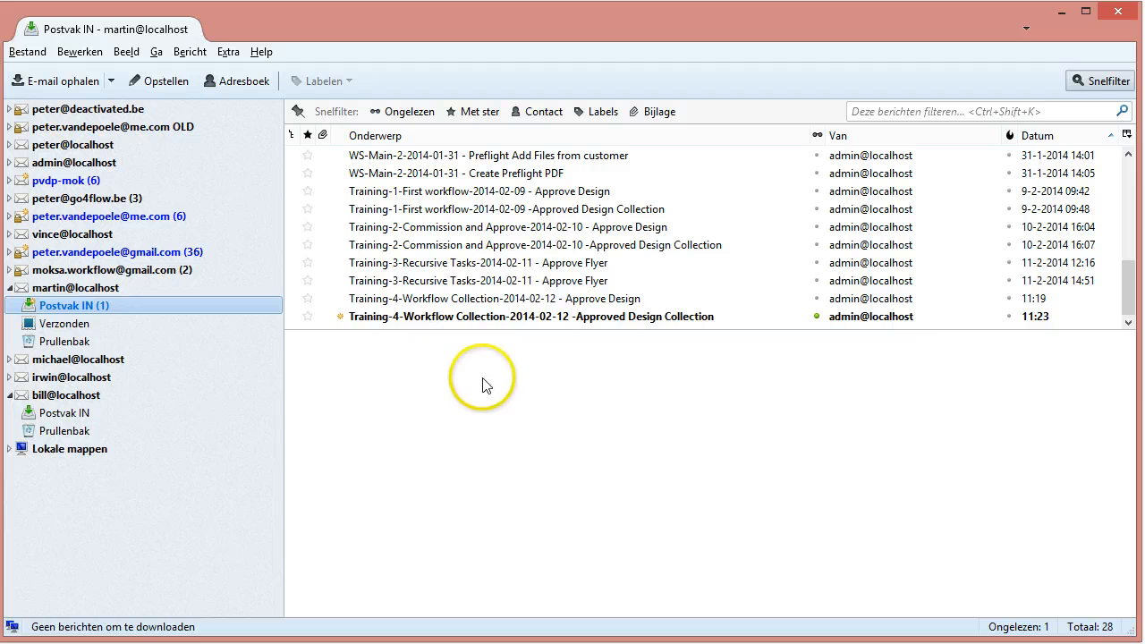
{"action": "left_click", "coordinate": [456, 318]}
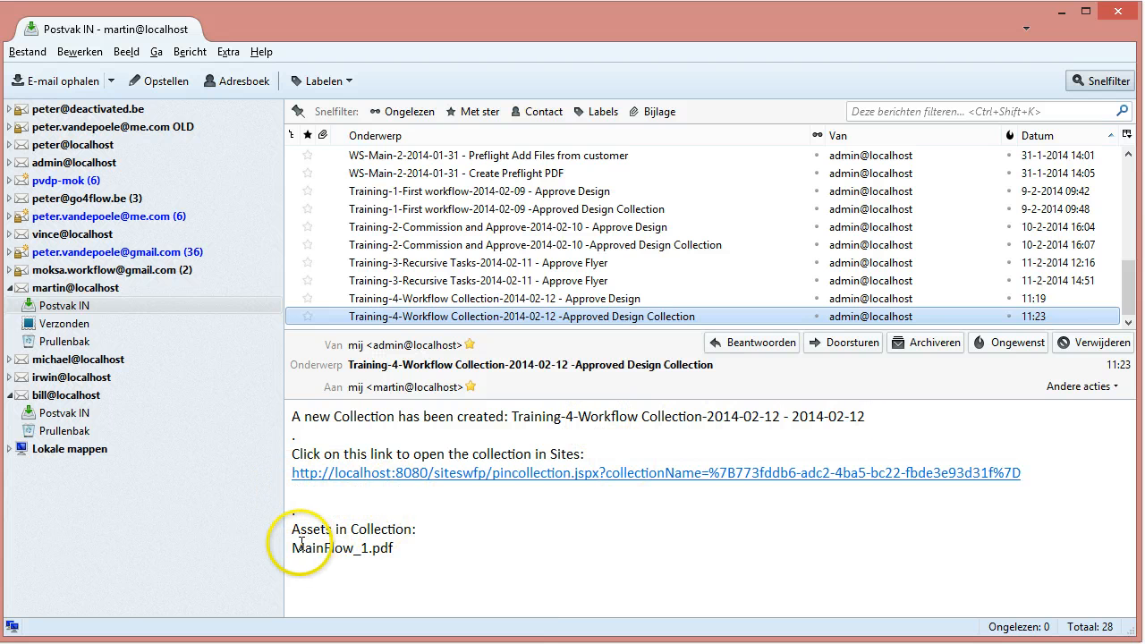
{"action": "left_click", "coordinate": [335, 473]}
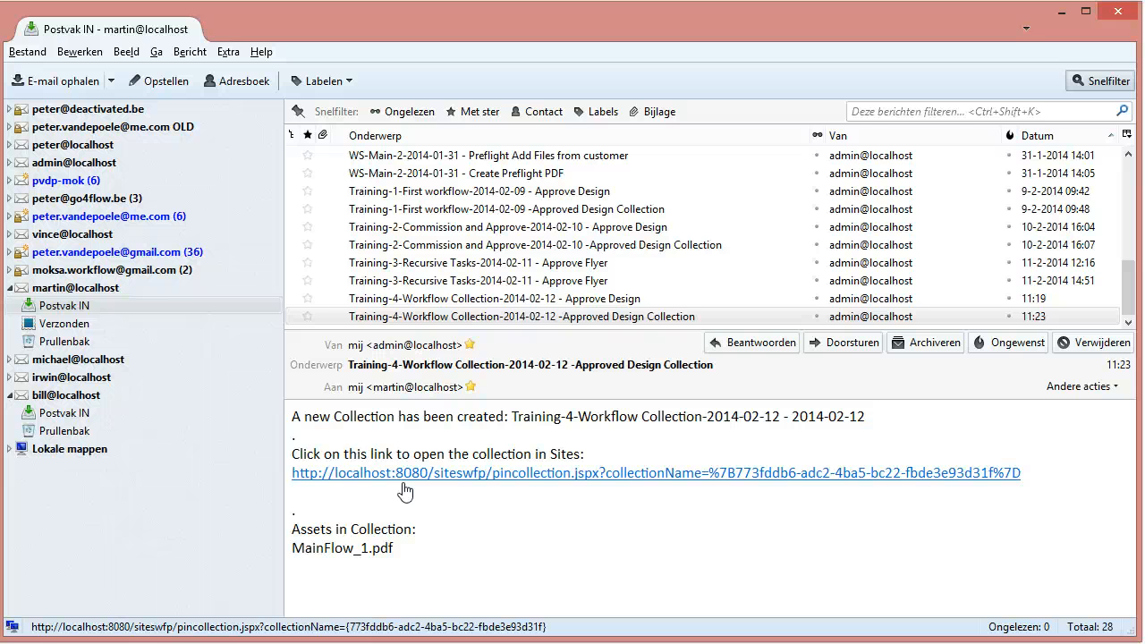
{"action": "left_click", "coordinate": [506, 499]}
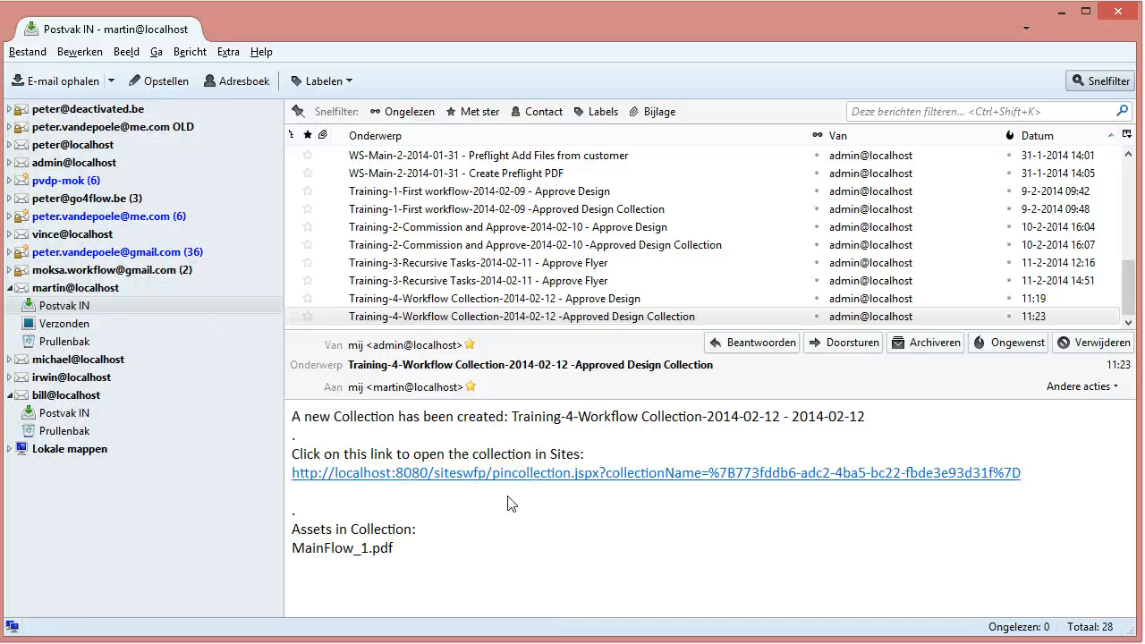